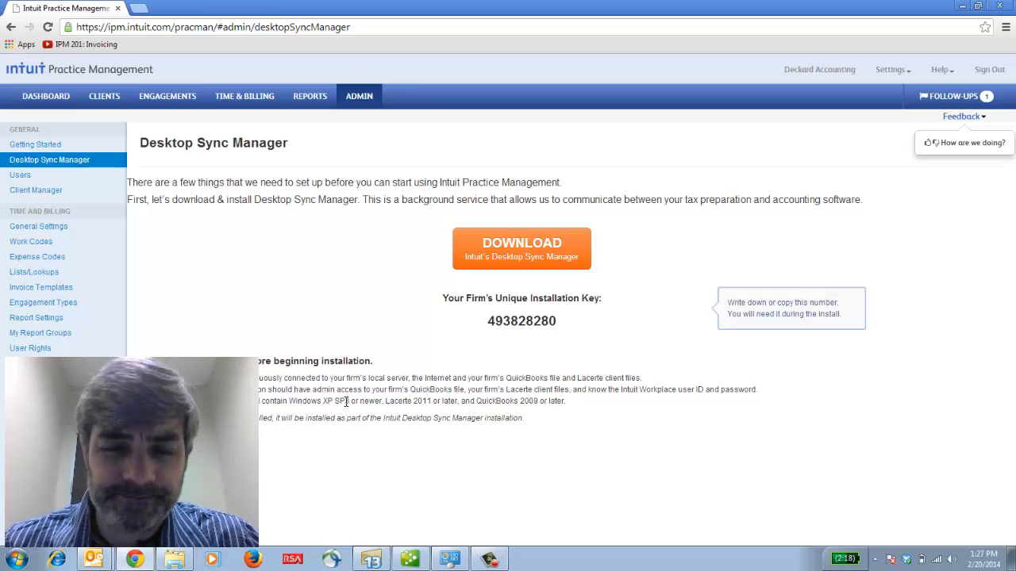
# Switch to QuickBooks and check the Company Realm ID in the company file's product information
pyautogui.click(405, 563)
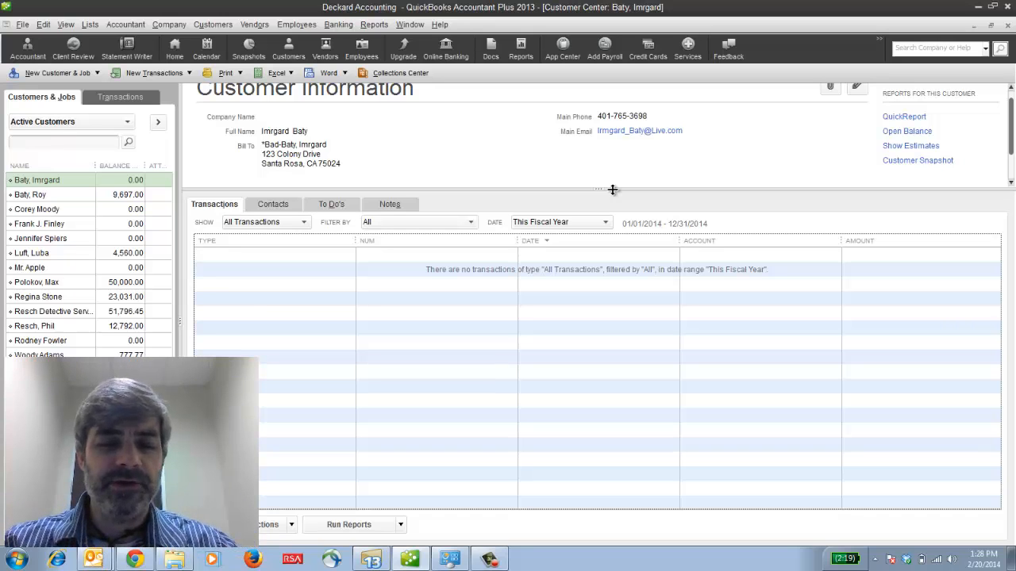
pyautogui.press('F2')
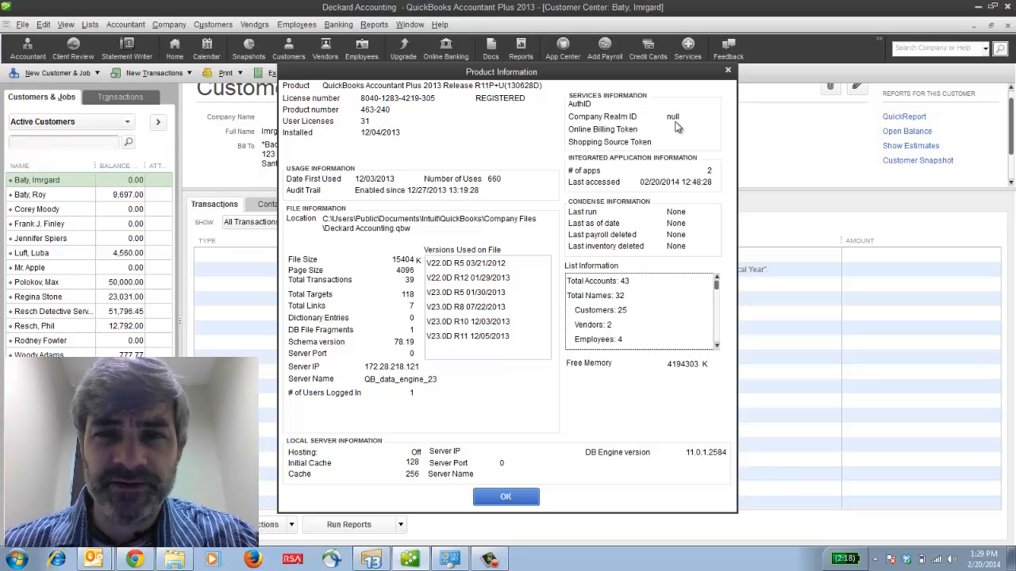
pyautogui.click(727, 70)
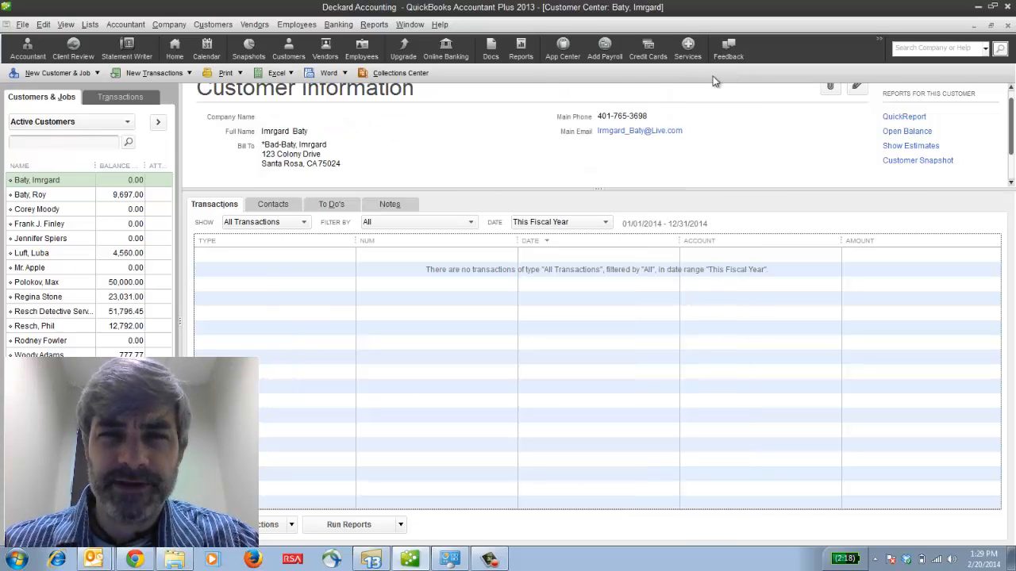
pyautogui.click(440, 26)
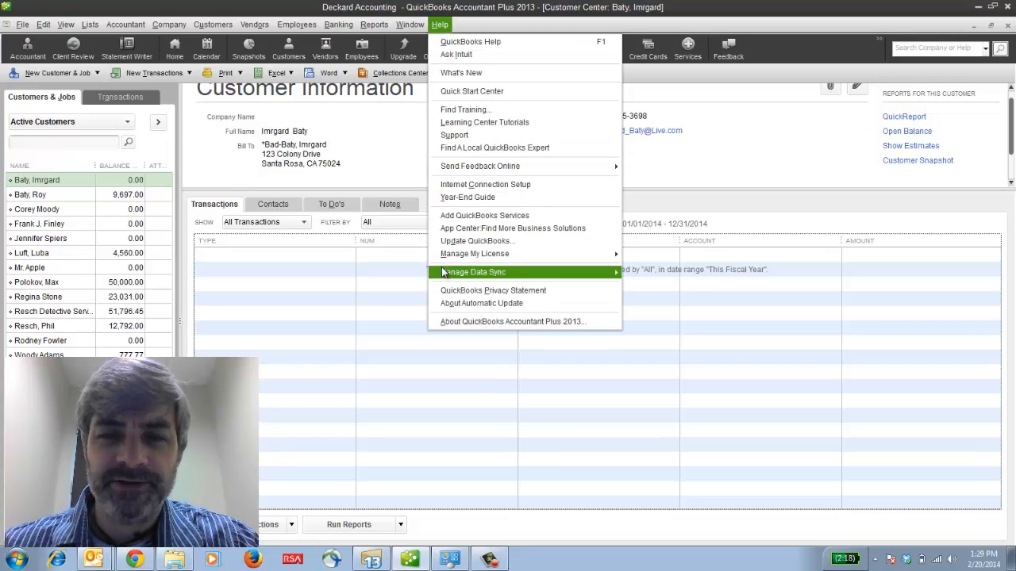
pyautogui.moveTo(443, 273)
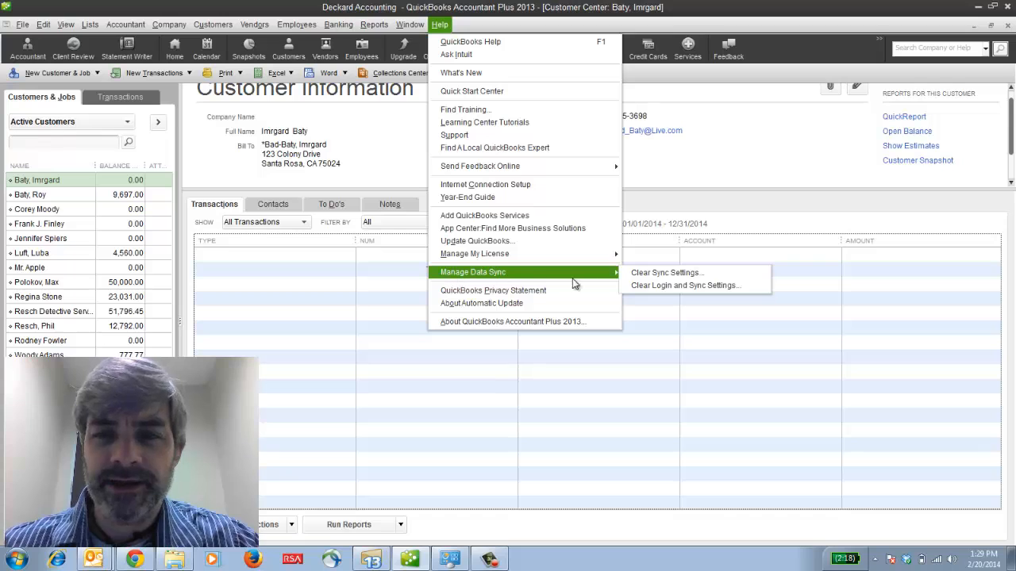
pyautogui.click(656, 287)
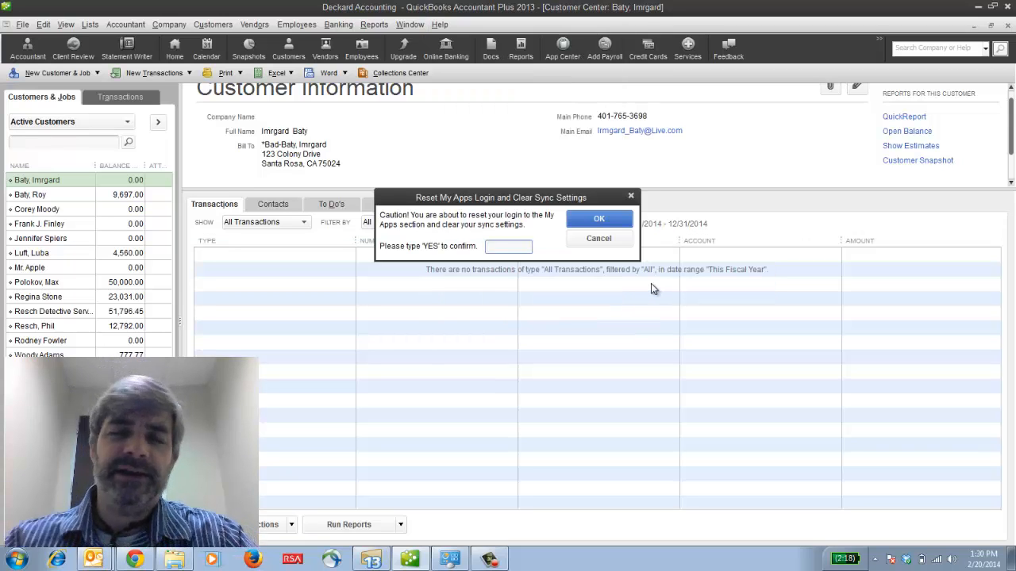
pyautogui.click(600, 240)
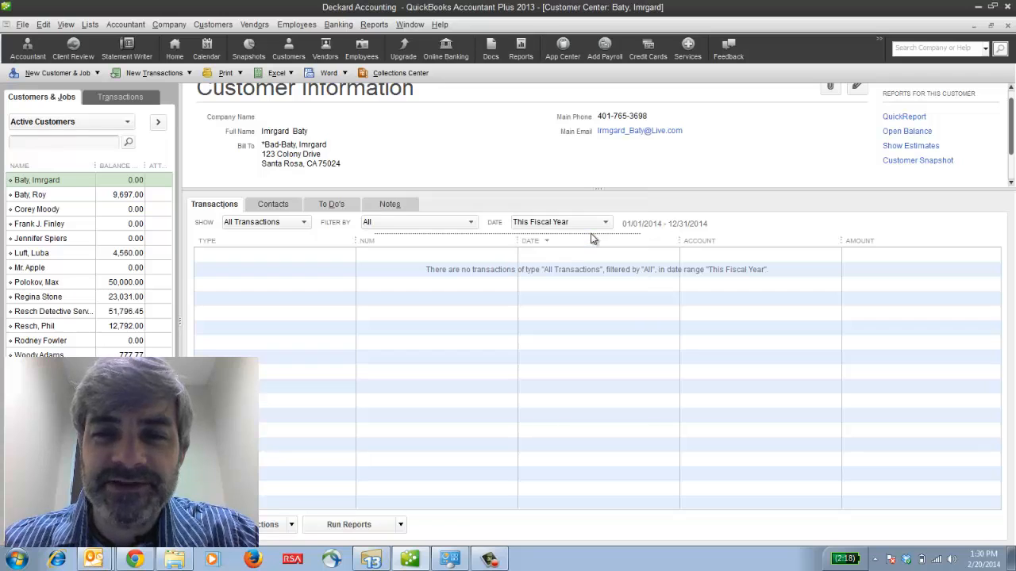
# Clear the company file's login and sync settings, confirming the reset with YES
pyautogui.click(439, 24)
pyautogui.moveTo(460, 278)
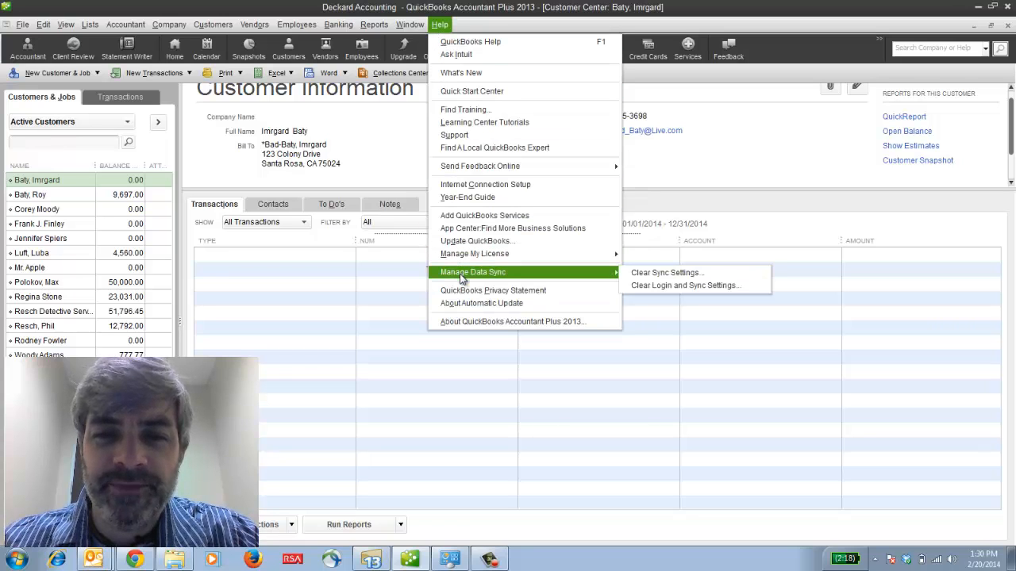
pyautogui.click(651, 285)
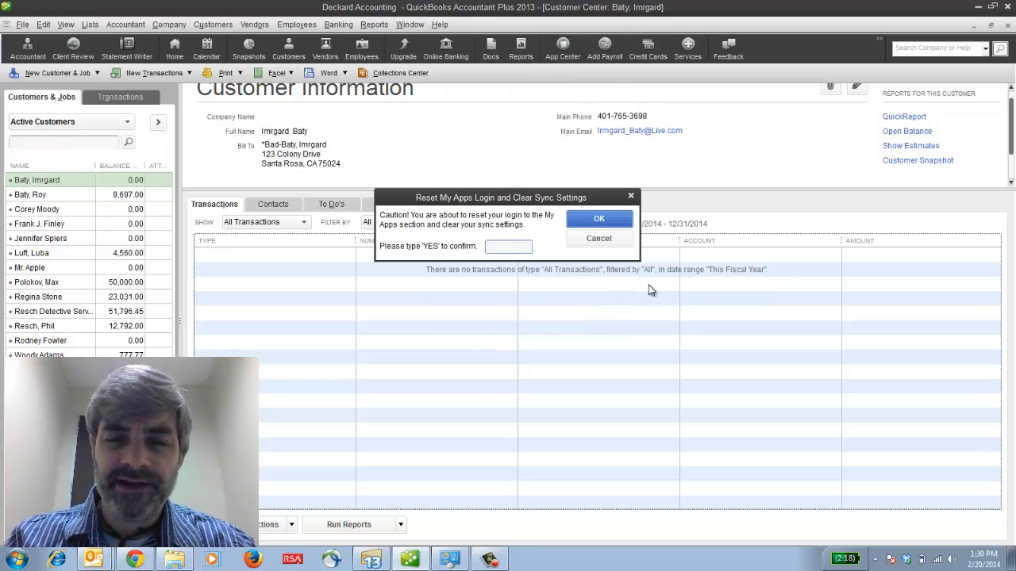
pyautogui.write('YES')
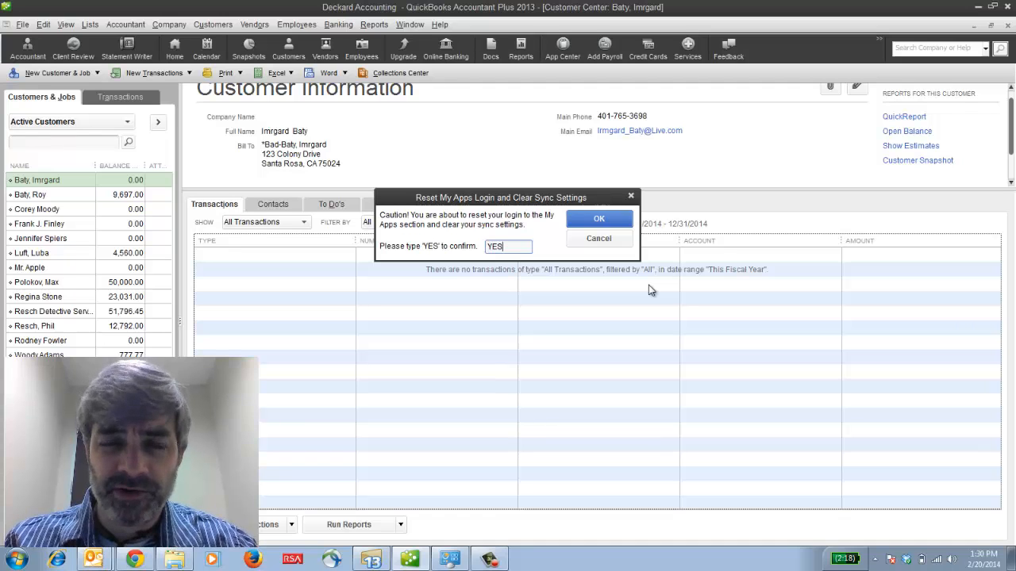
pyautogui.press('Return')
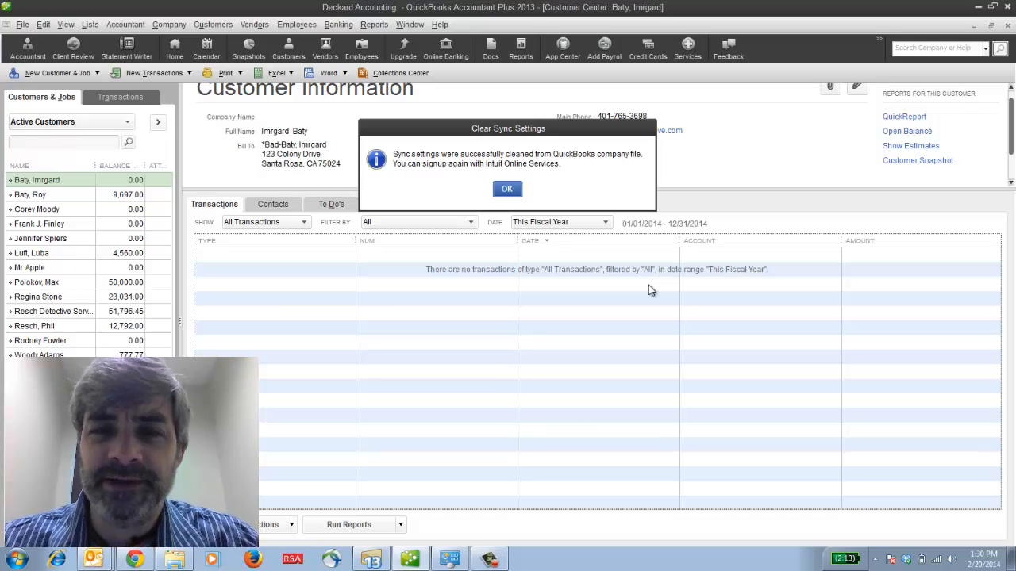
pyautogui.click(500, 187)
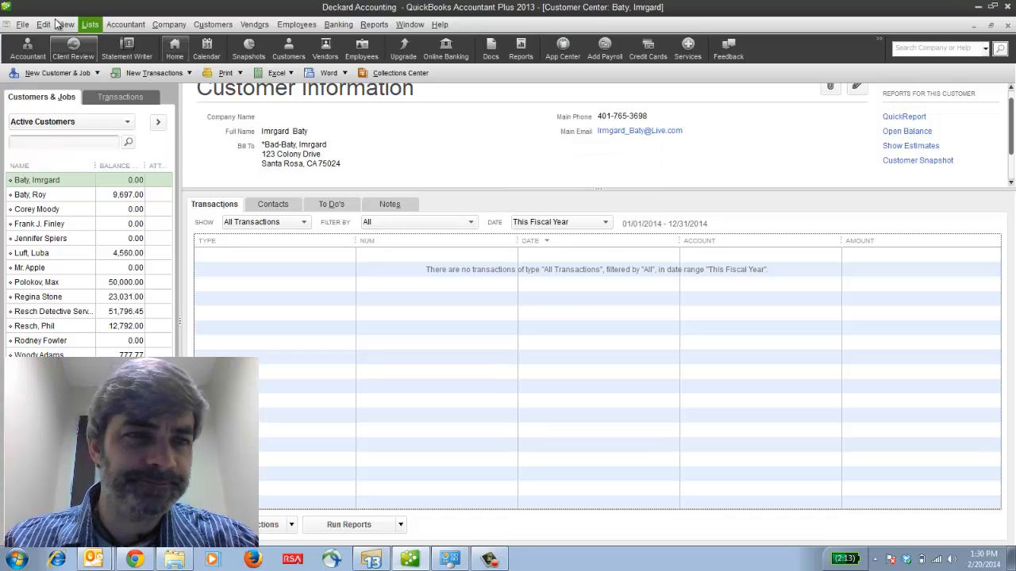
# Start the Intuit Sync Manager setup for the company file and sign in with the Intuit account's user ID and password
pyautogui.click(19, 24)
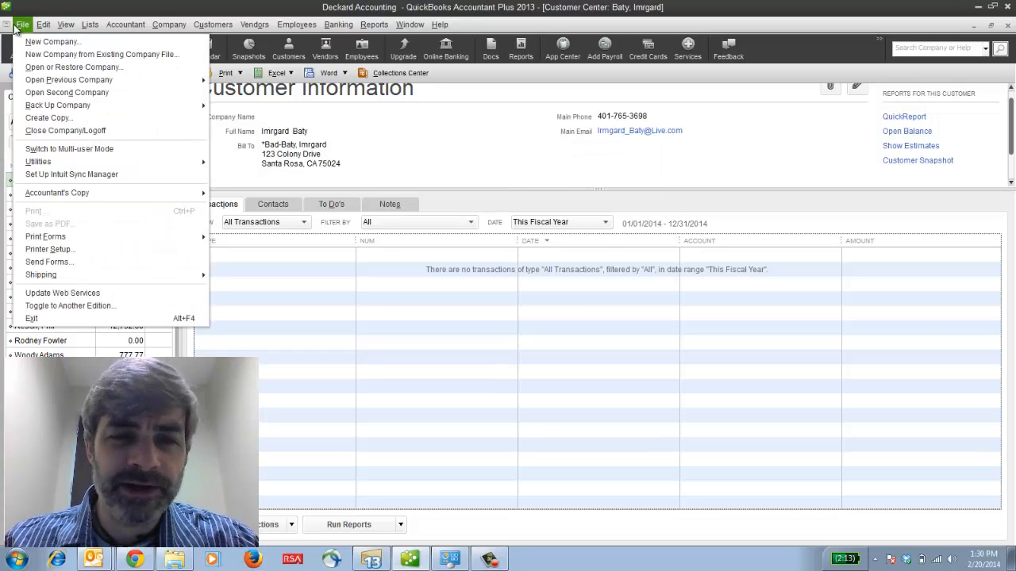
pyautogui.click(48, 174)
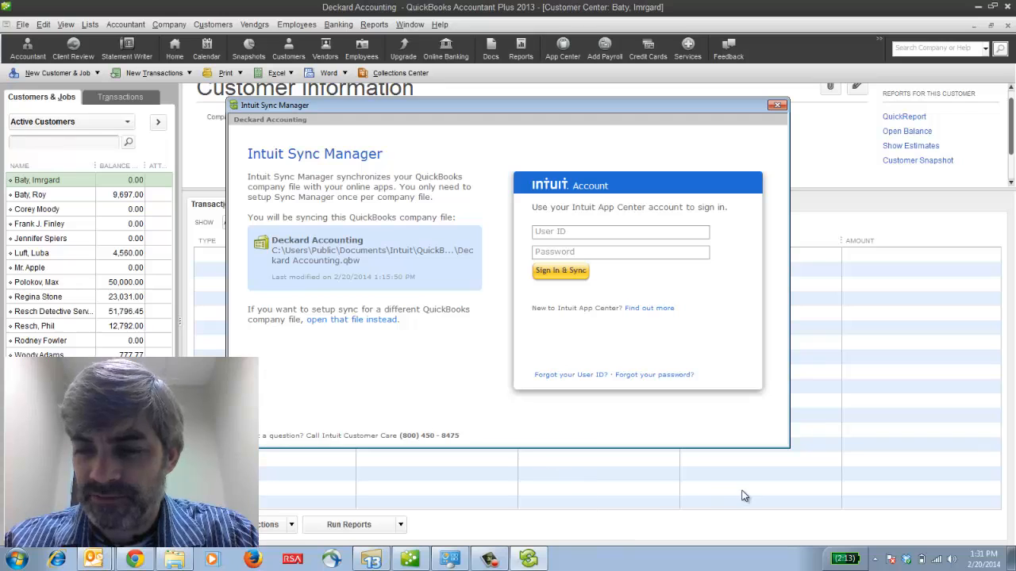
pyautogui.click(873, 560)
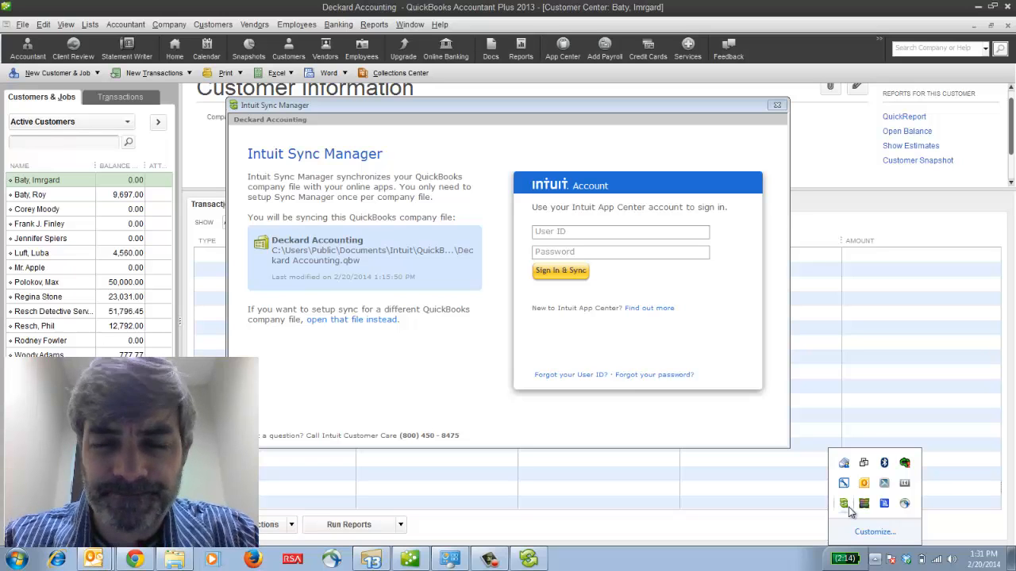
pyautogui.click(358, 237)
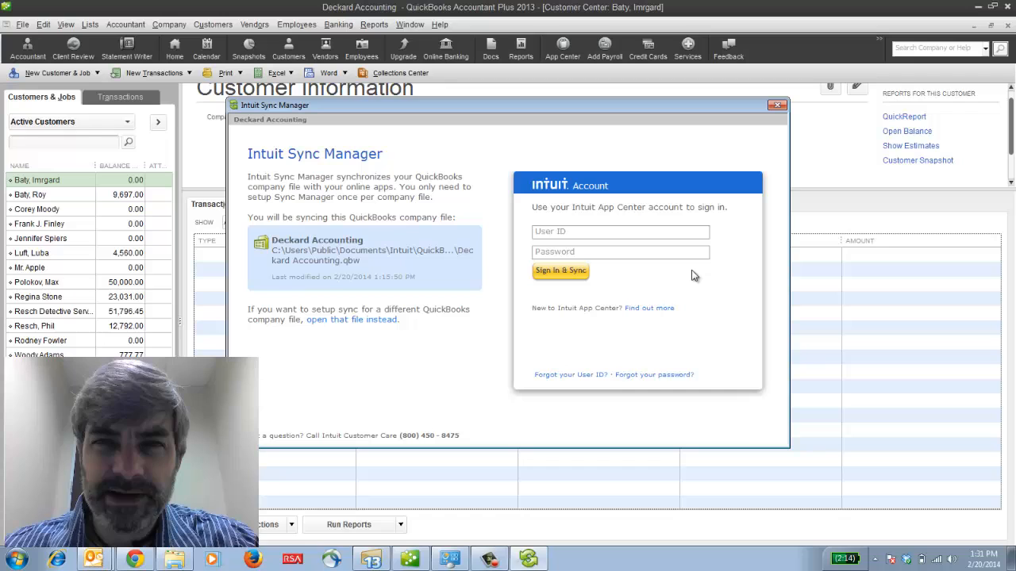
pyautogui.click(538, 232)
pyautogui.hotkey('ctrl', 'v')
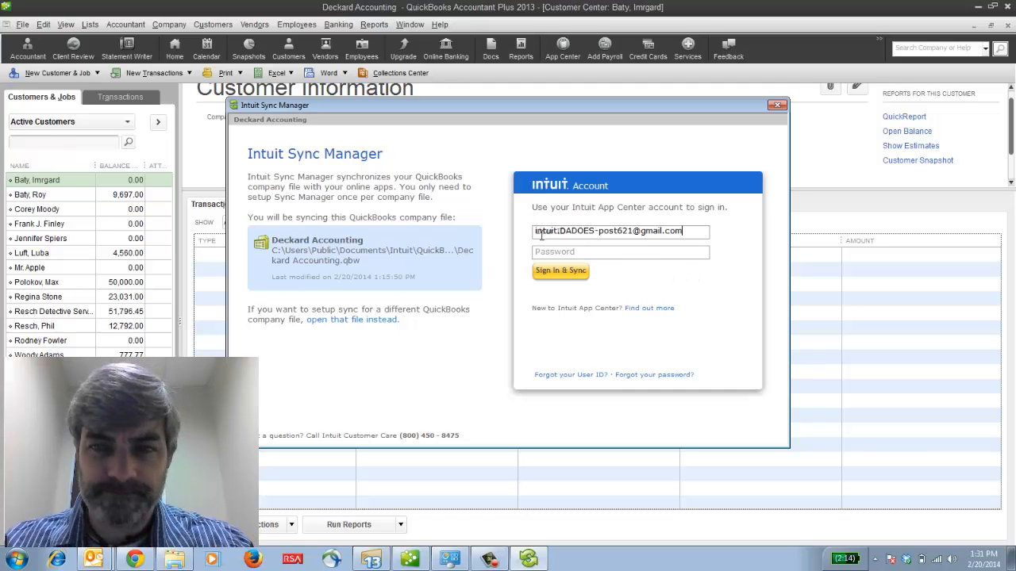
pyautogui.click(546, 252)
pyautogui.write('*********')
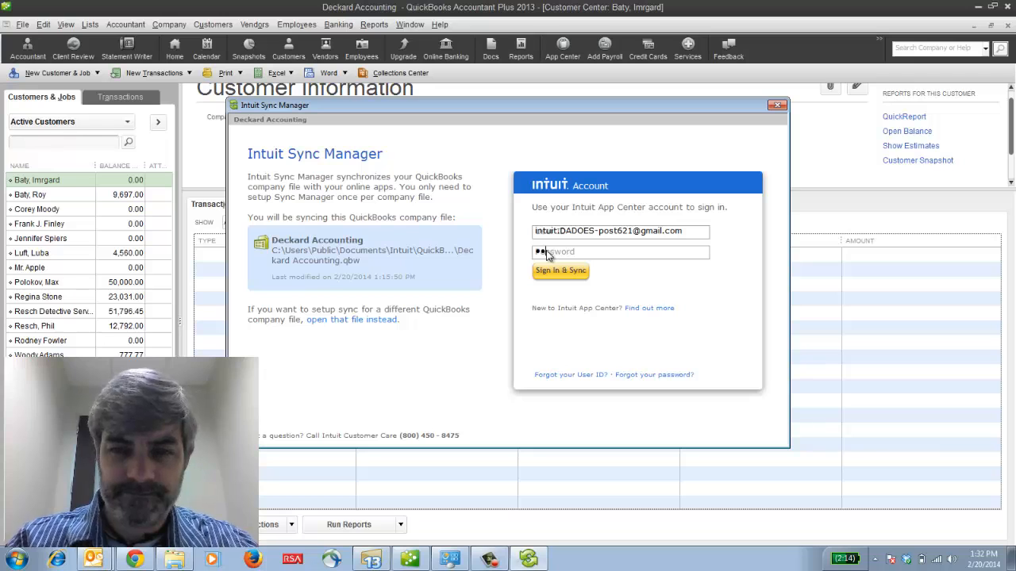
pyautogui.press('Return')
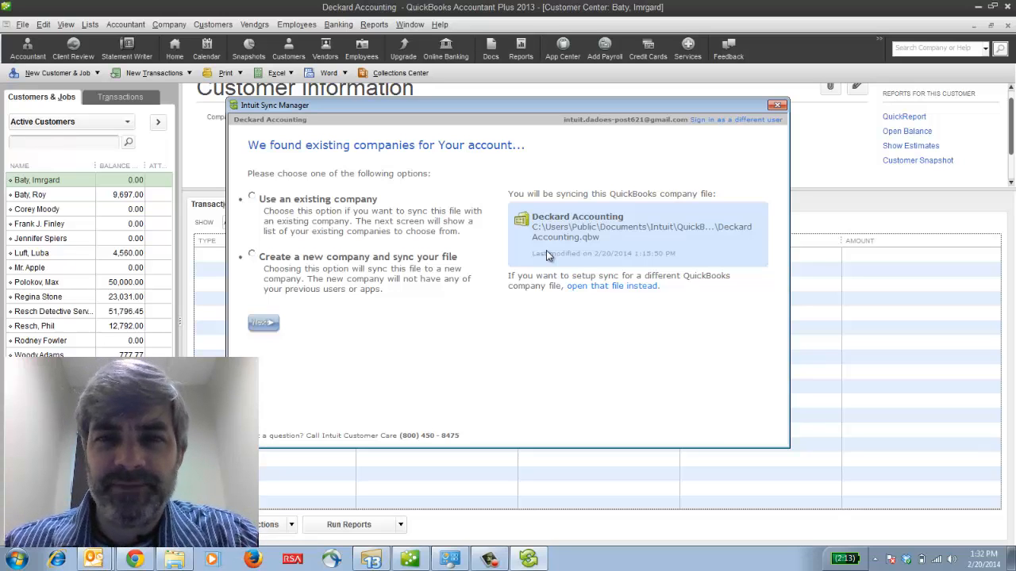
# Sync the file with the existing company Deckard Accounting and close the setup window once the sync completes
pyautogui.click(251, 199)
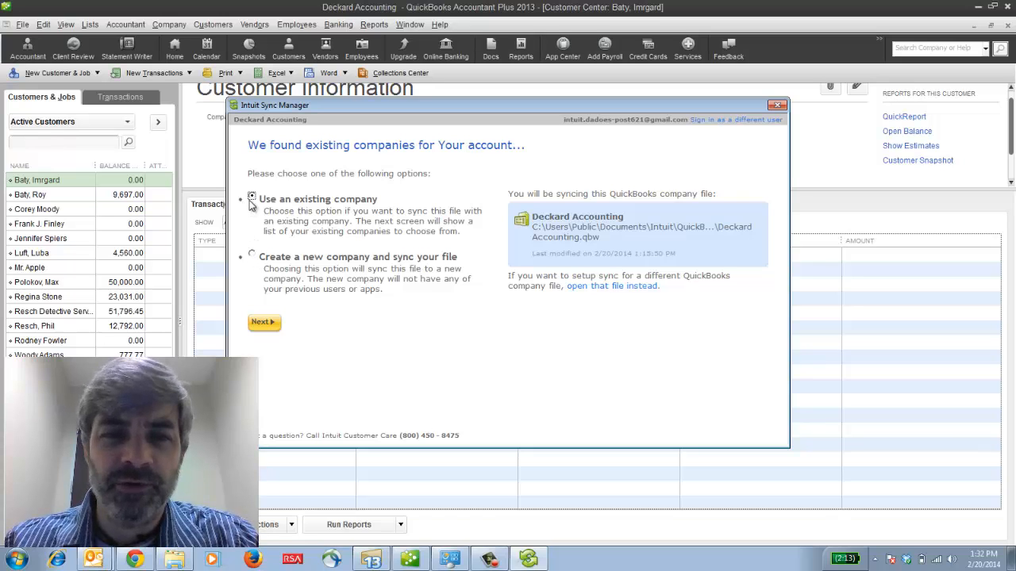
pyautogui.click(265, 323)
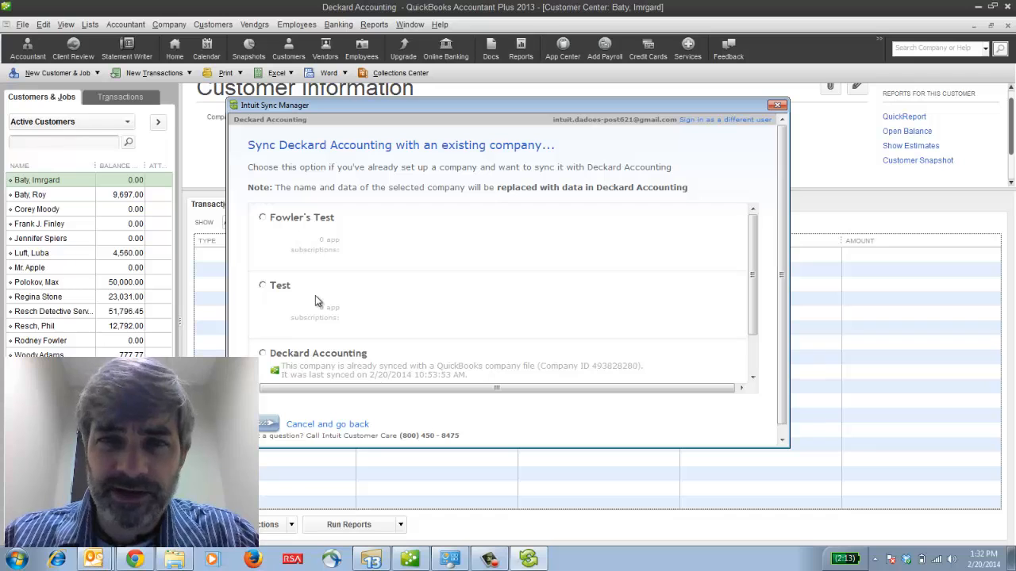
pyautogui.scroll(-2, 315, 298)
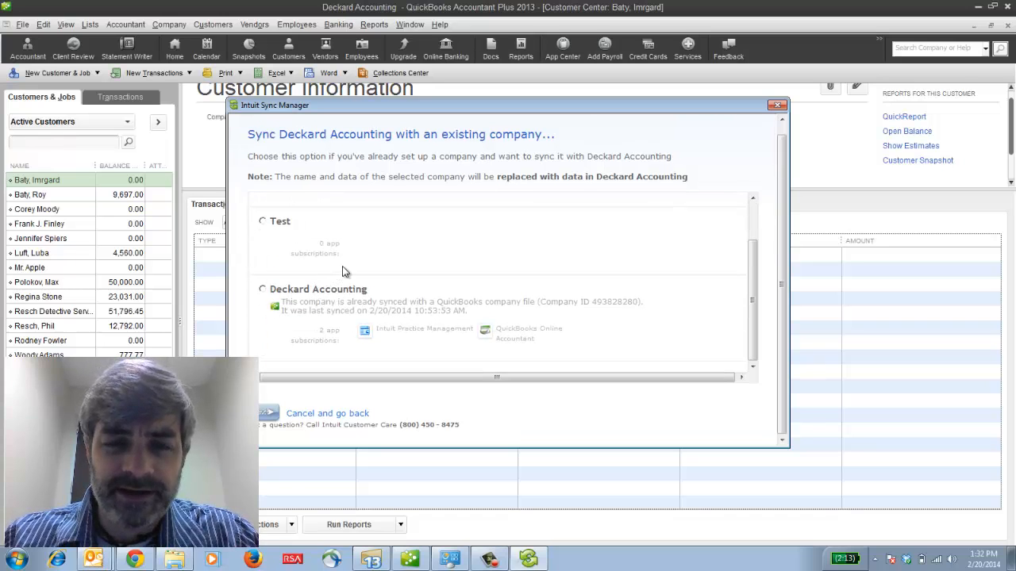
pyautogui.click(263, 291)
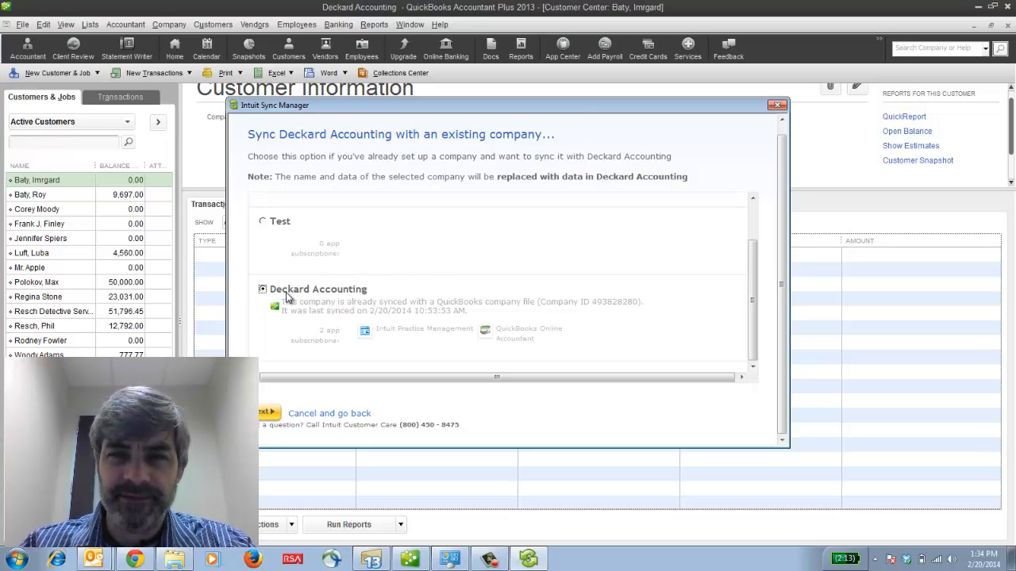
pyautogui.click(266, 414)
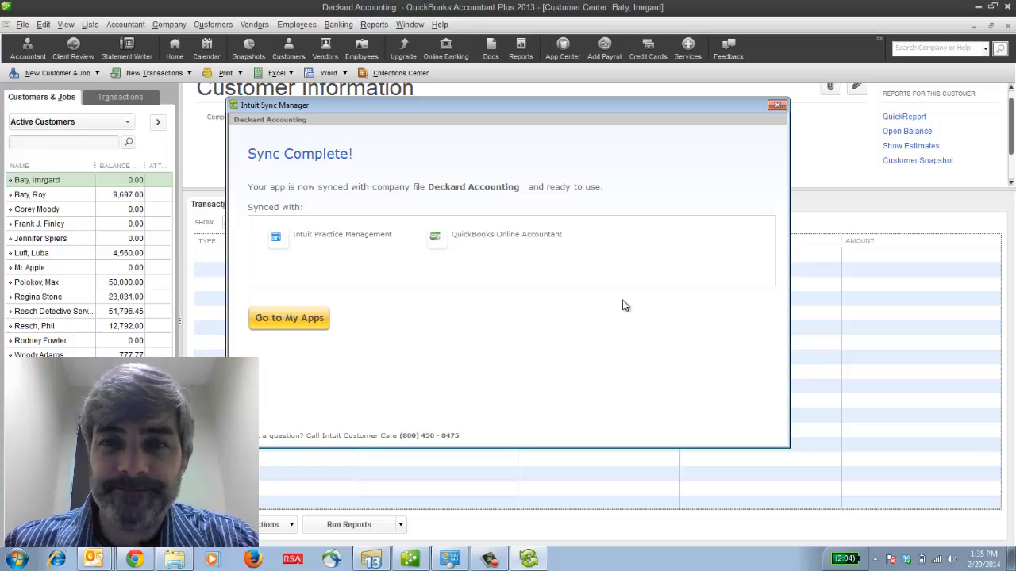
pyautogui.click(775, 106)
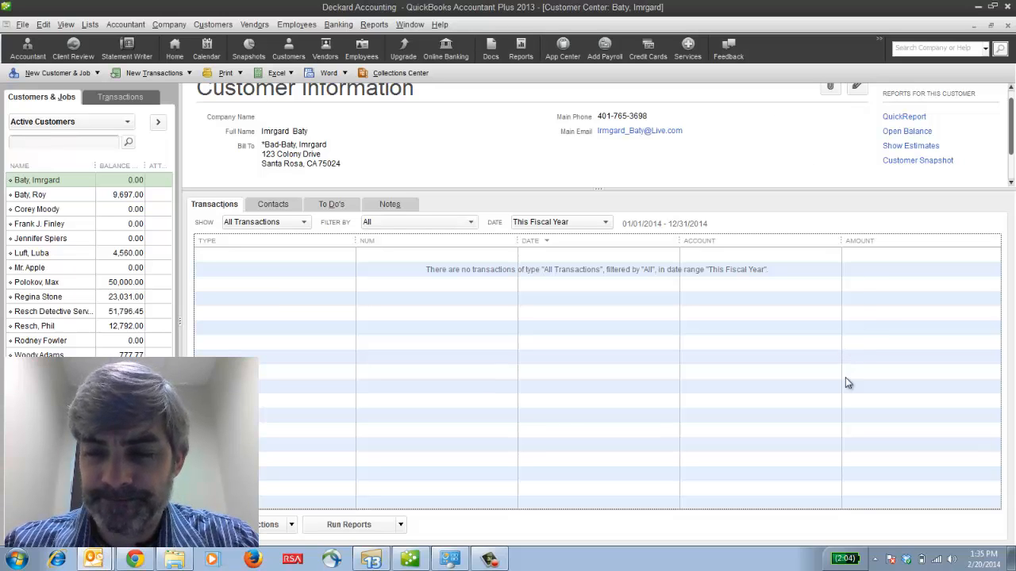
# Open the running Intuit Sync Manager and show the details of the company file's sync status
pyautogui.click(876, 559)
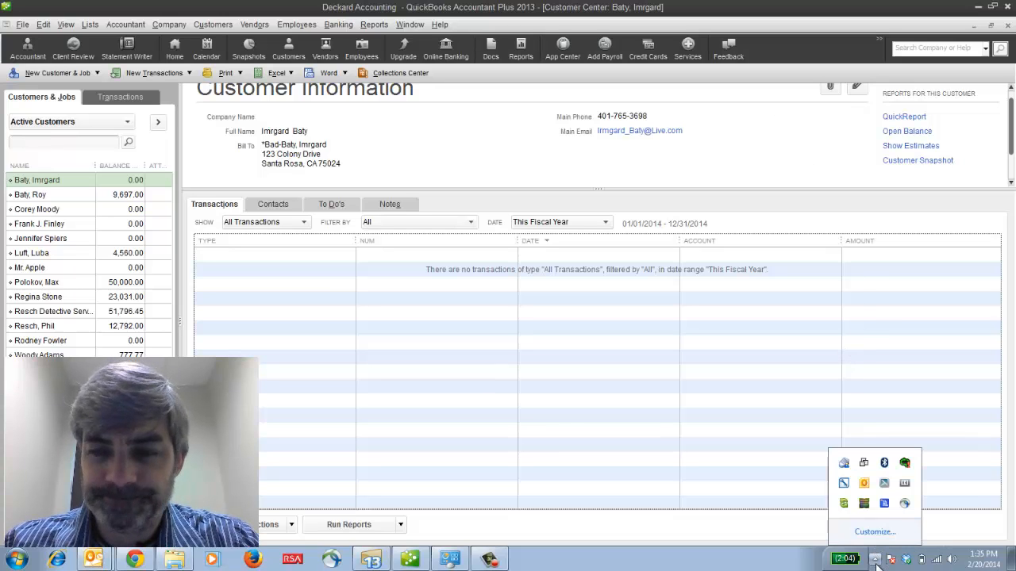
pyautogui.rightClick(844, 508)
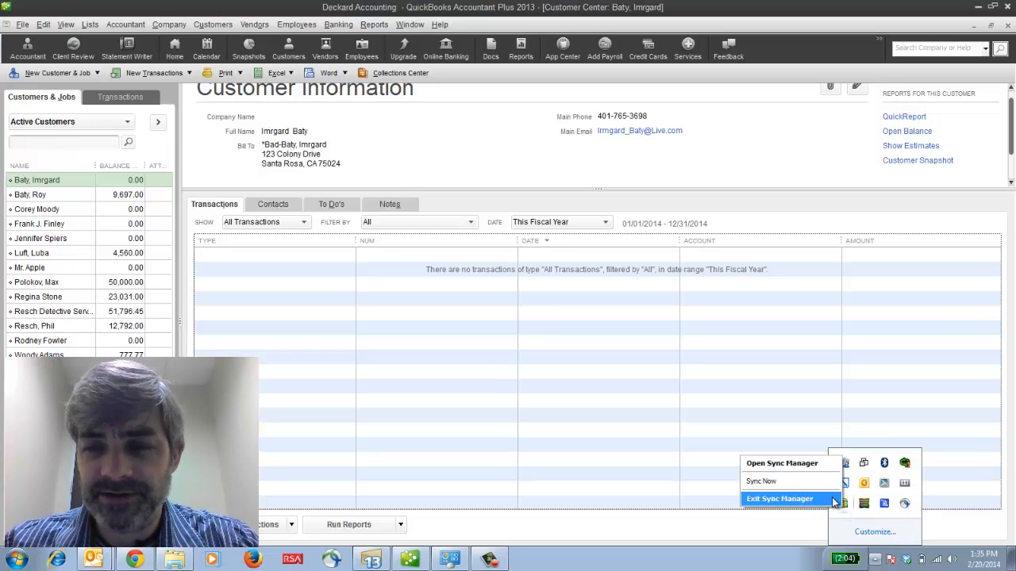
pyautogui.click(806, 466)
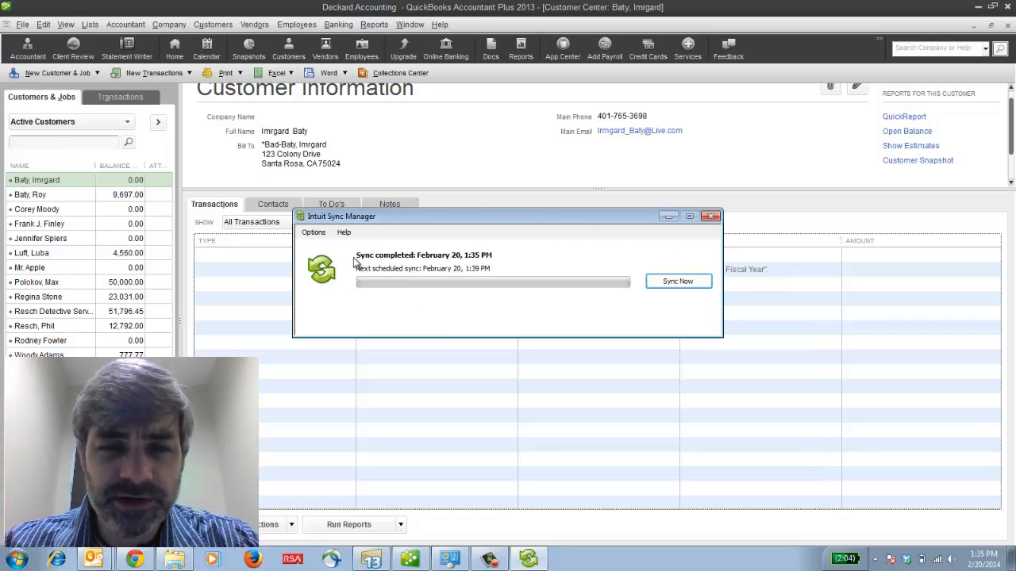
pyautogui.click(314, 233)
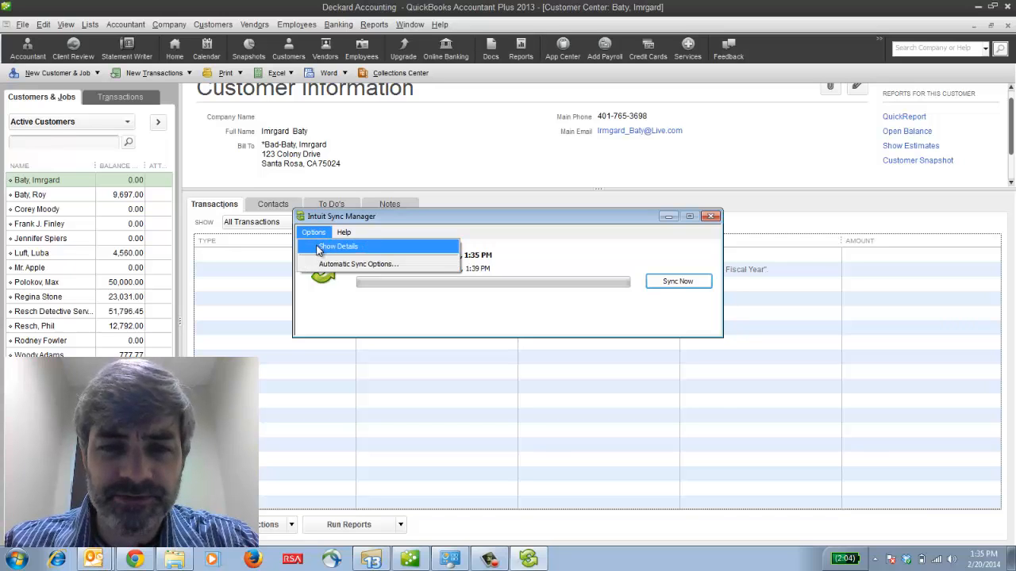
pyautogui.click(319, 250)
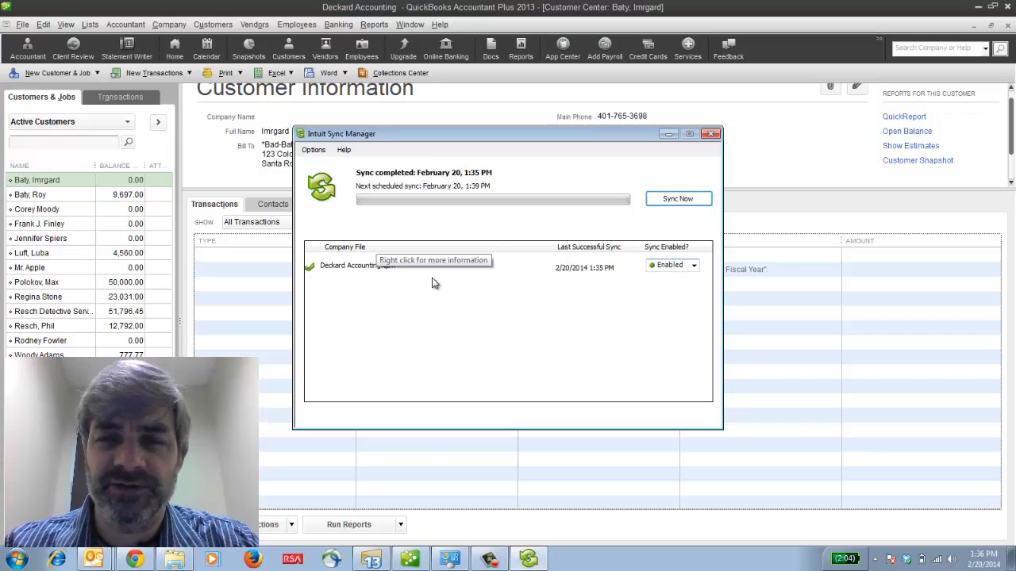
# Save the automatic sync options with data syncing every 5 minutes, and close Sync Manager
pyautogui.click(316, 151)
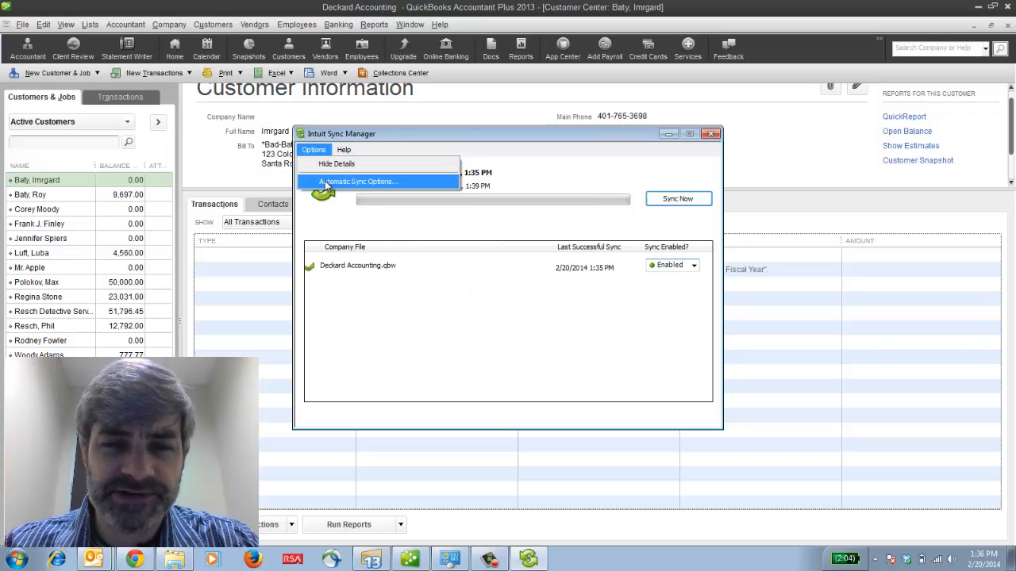
pyautogui.click(326, 182)
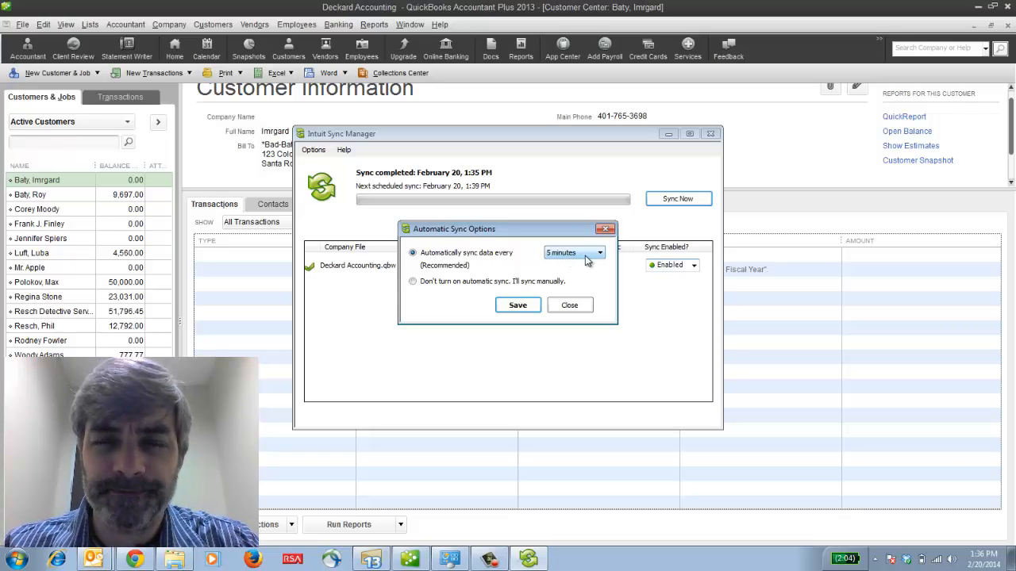
pyautogui.click(530, 305)
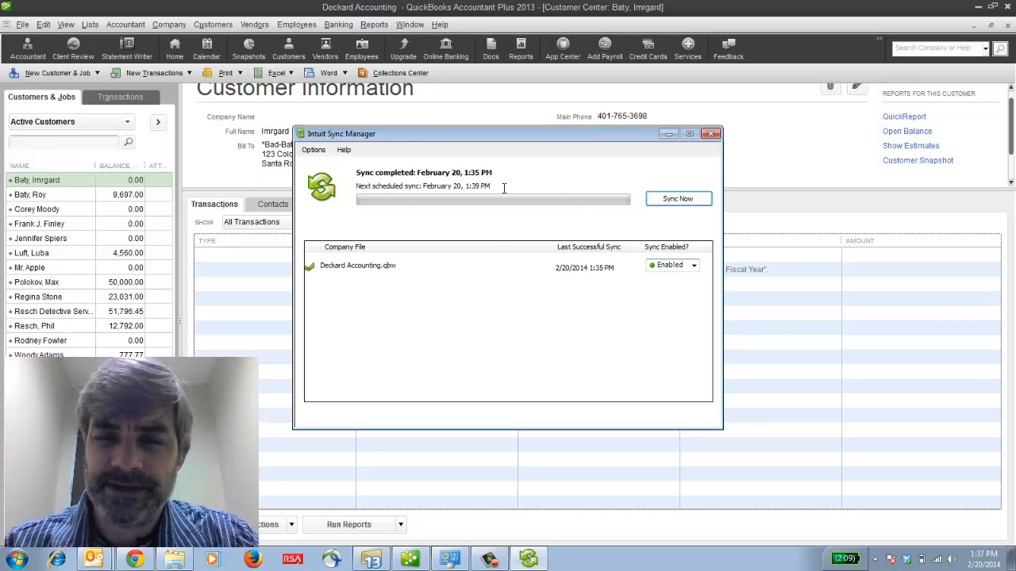
pyautogui.click(711, 134)
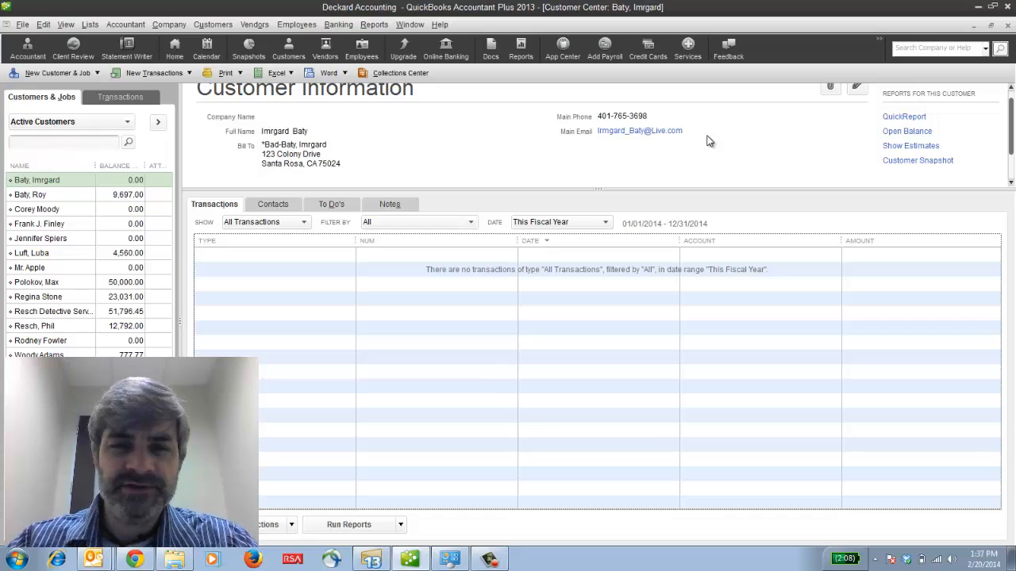
# Switch to Lacerte, highlight the data path in the Technical Support Information window, and close that window
pyautogui.click(384, 561)
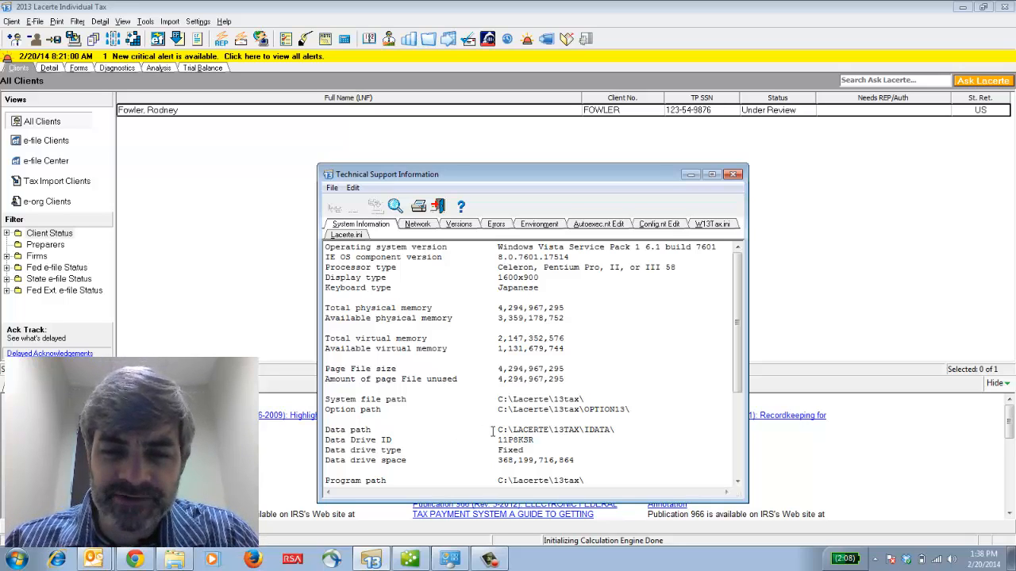
pyautogui.moveTo(498, 430); pyautogui.dragTo(618, 431)
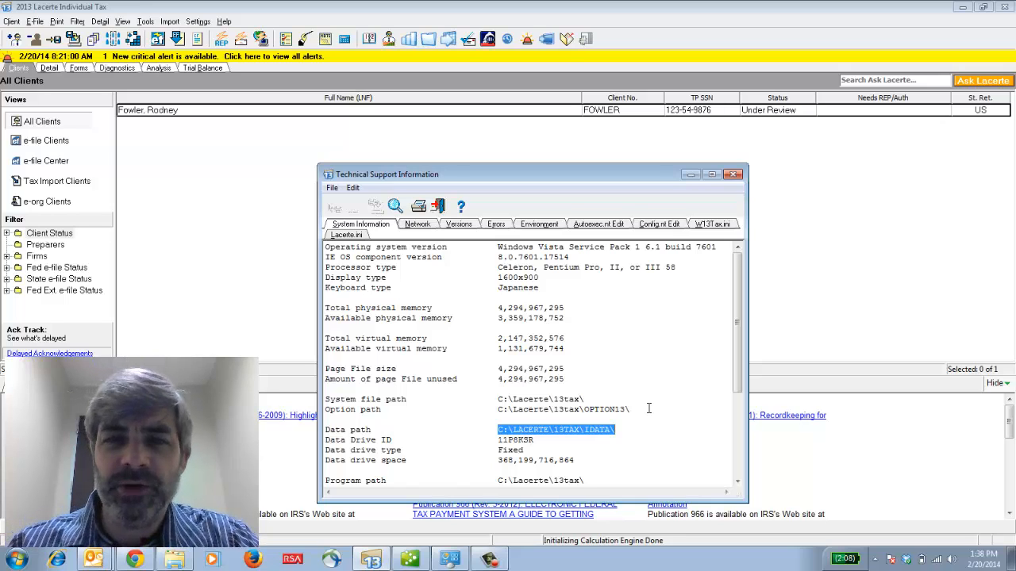
pyautogui.click(733, 175)
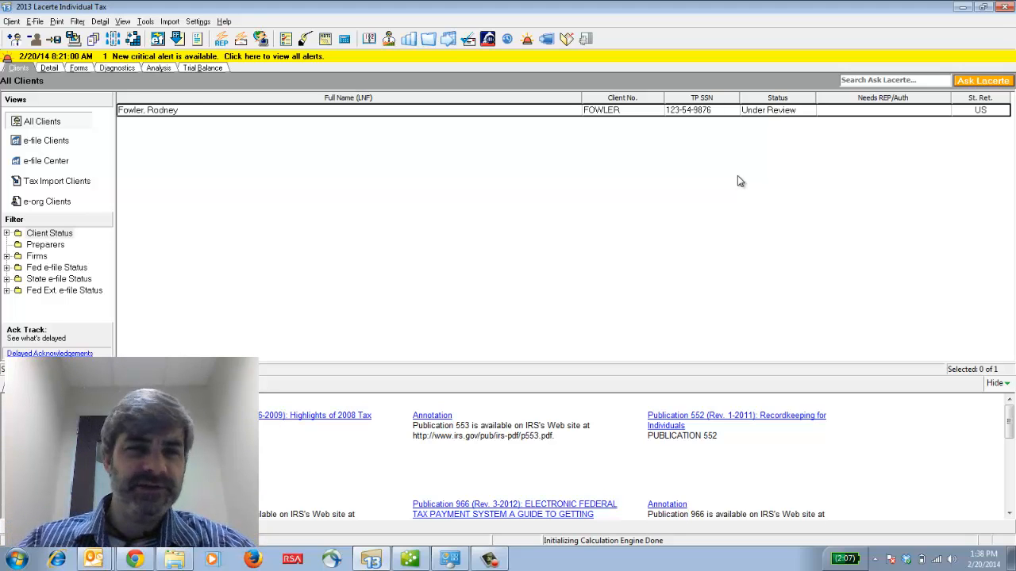
# Change the Lacerte tax type to Partnership and dismiss the instructions on transferring clients
pyautogui.click(12, 21)
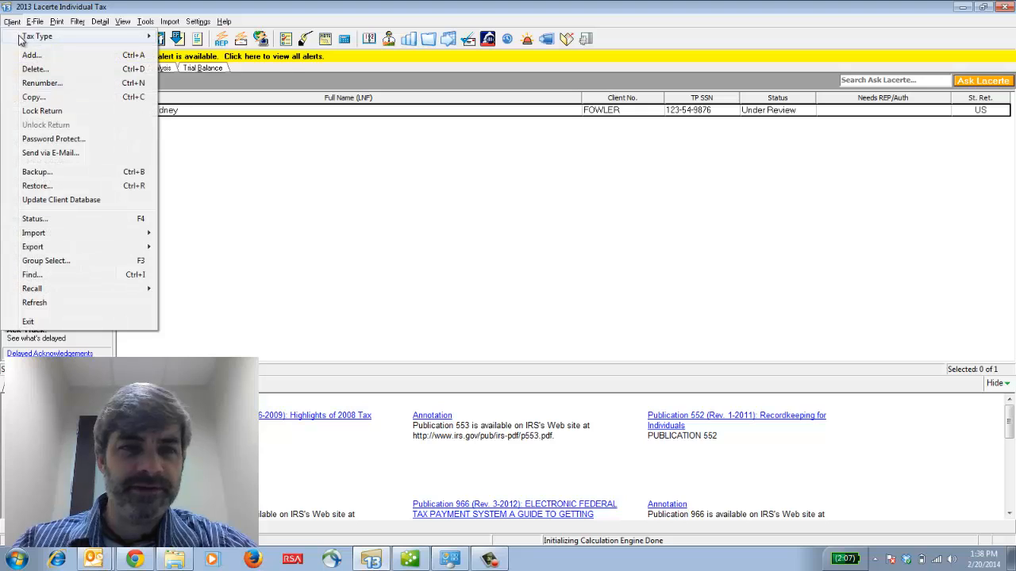
pyautogui.moveTo(35, 40)
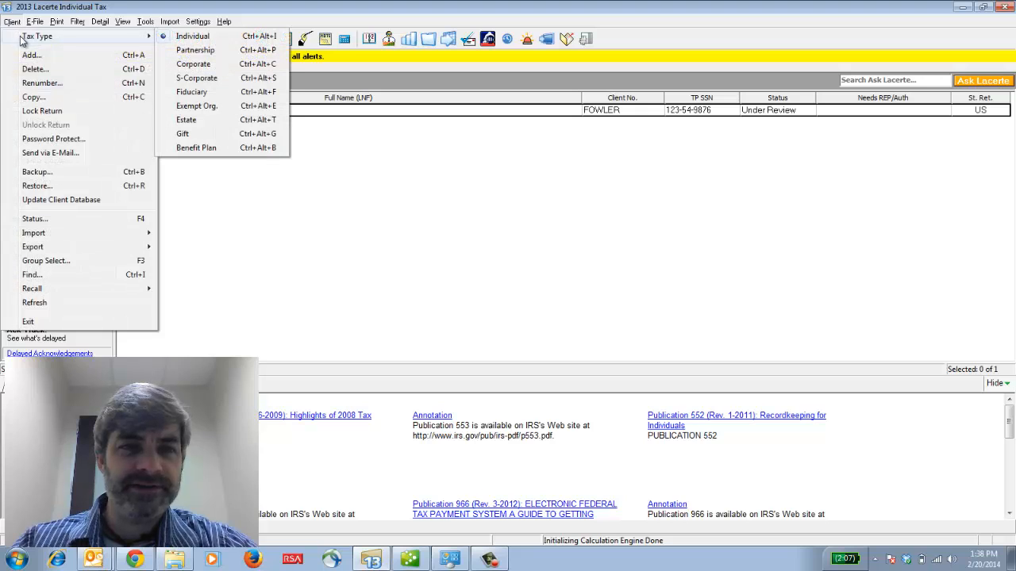
pyautogui.click(191, 51)
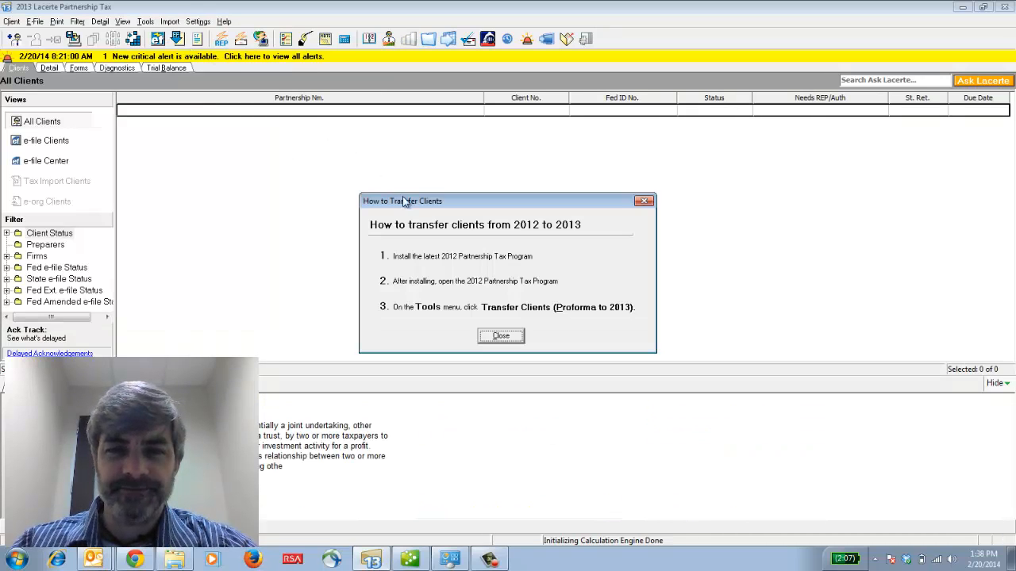
pyautogui.click(500, 335)
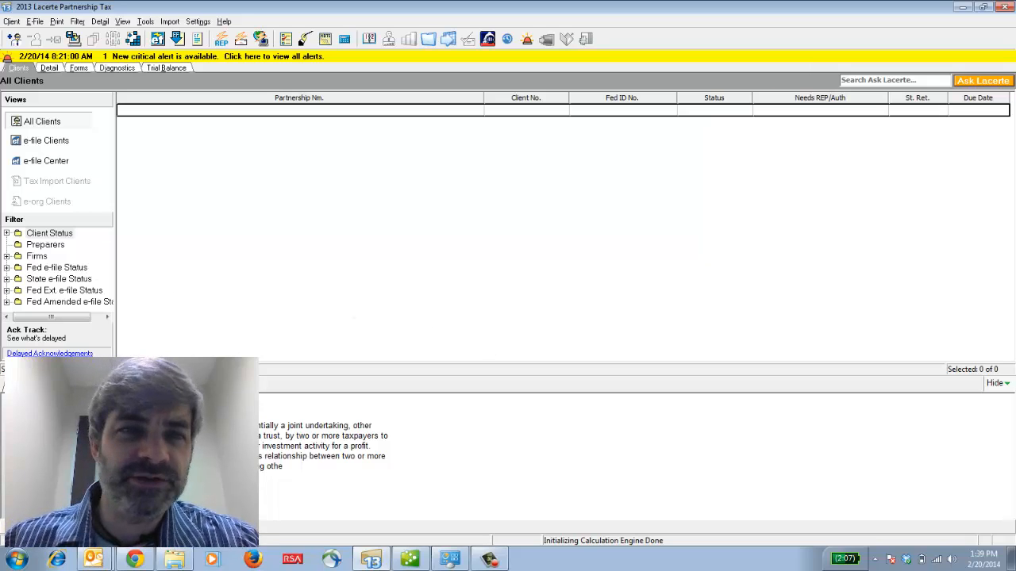
# Return the Lacerte tax type to Individual and minimize the program
pyautogui.click(11, 21)
pyautogui.moveTo(70, 36)
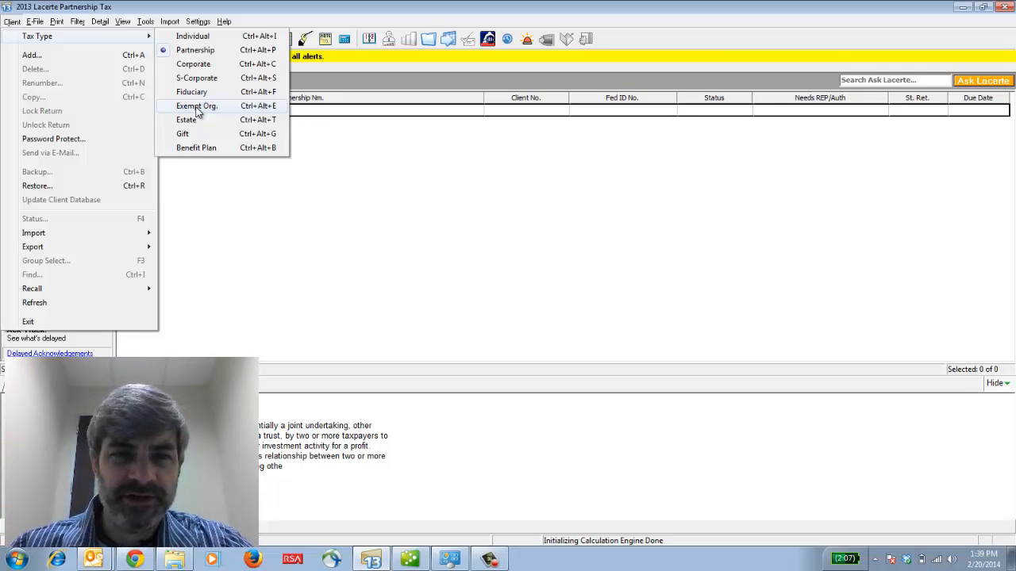
pyautogui.click(180, 37)
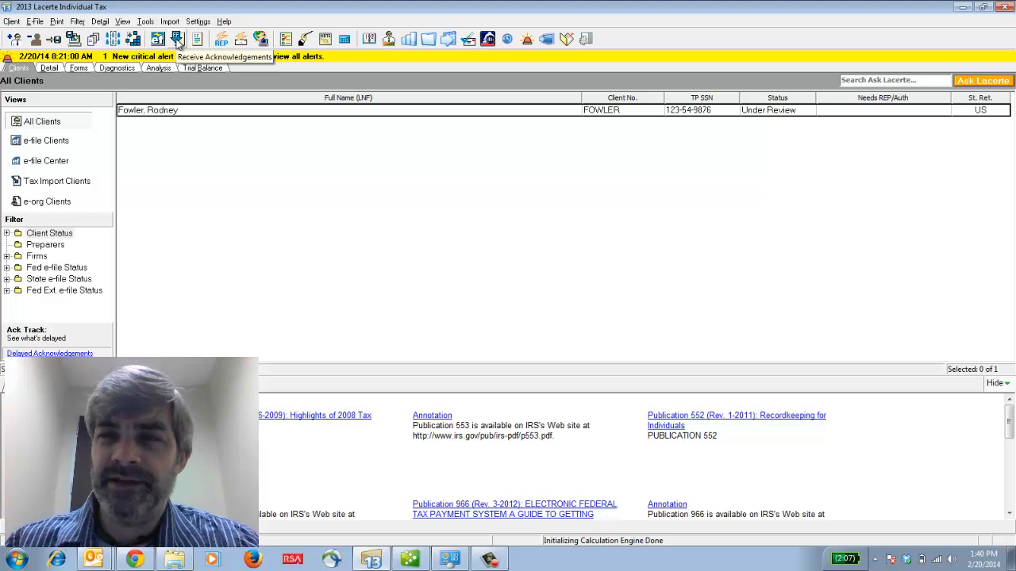
pyautogui.click(962, 7)
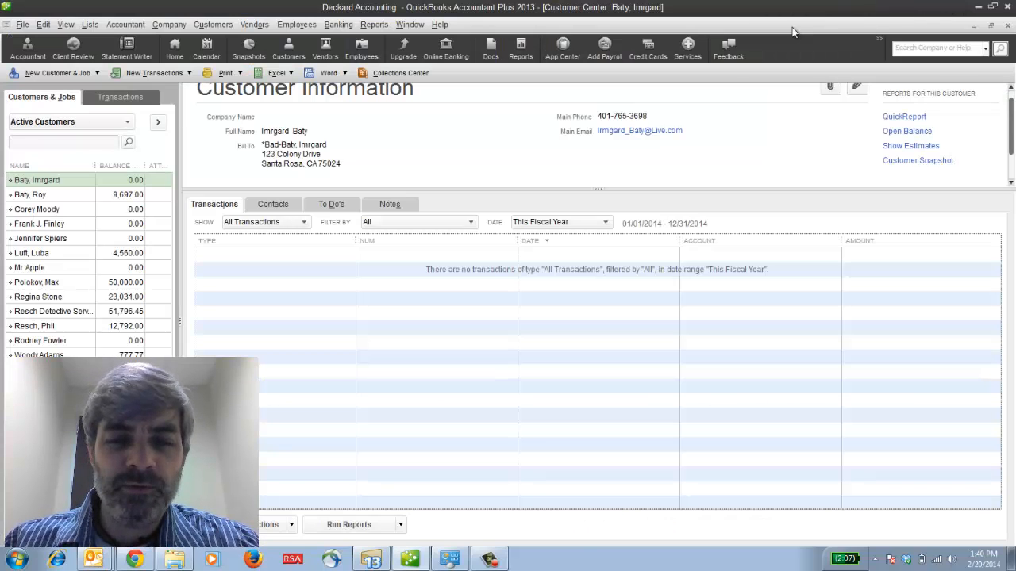
# Switch to Intuit Practice Management in Chrome, download Intuit's Desktop Sync Manager, install IPMSync and launch it when setup finishes
pyautogui.click(133, 559)
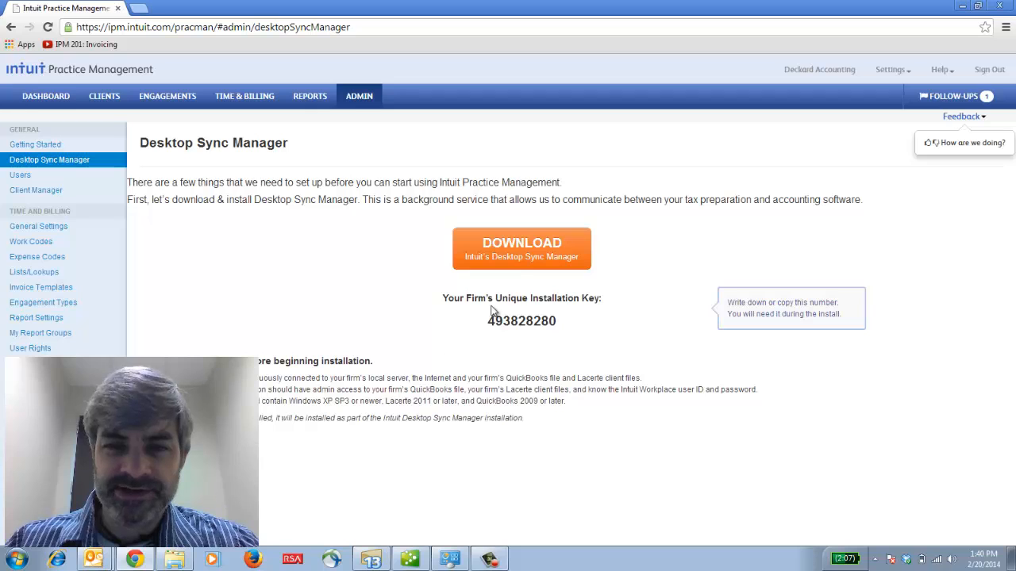
pyautogui.click(515, 269)
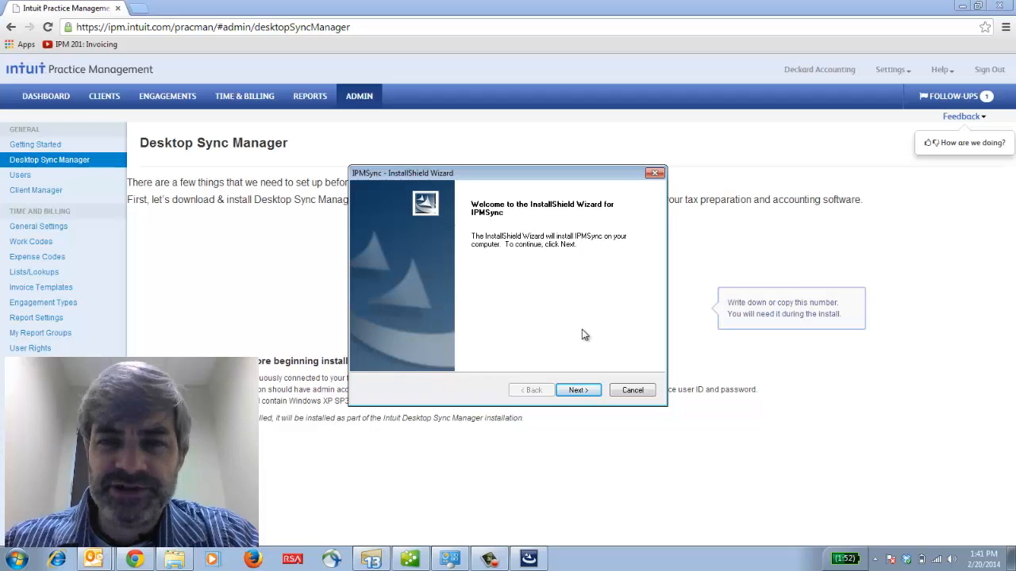
pyautogui.click(585, 390)
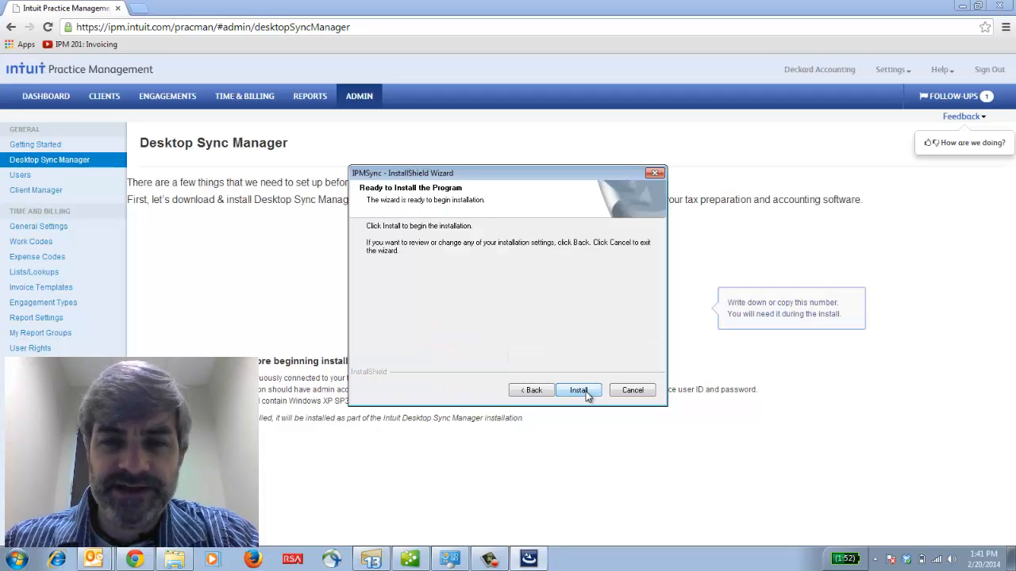
pyautogui.click(586, 391)
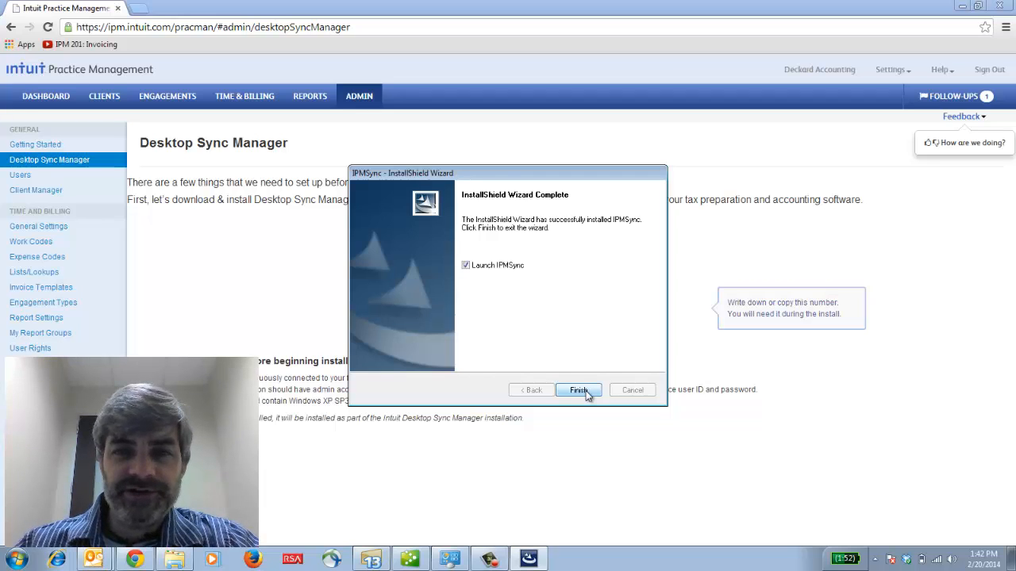
pyautogui.click(579, 390)
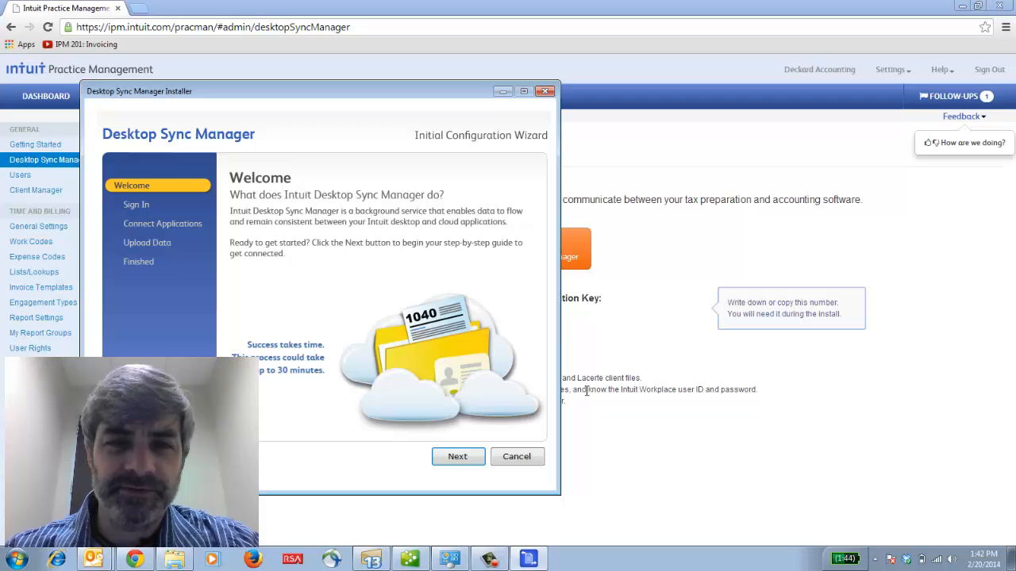
# Sign in to the Desktop Sync Manager configuration wizard with the App Center user ID, account password and firm's installation key
pyautogui.click(459, 456)
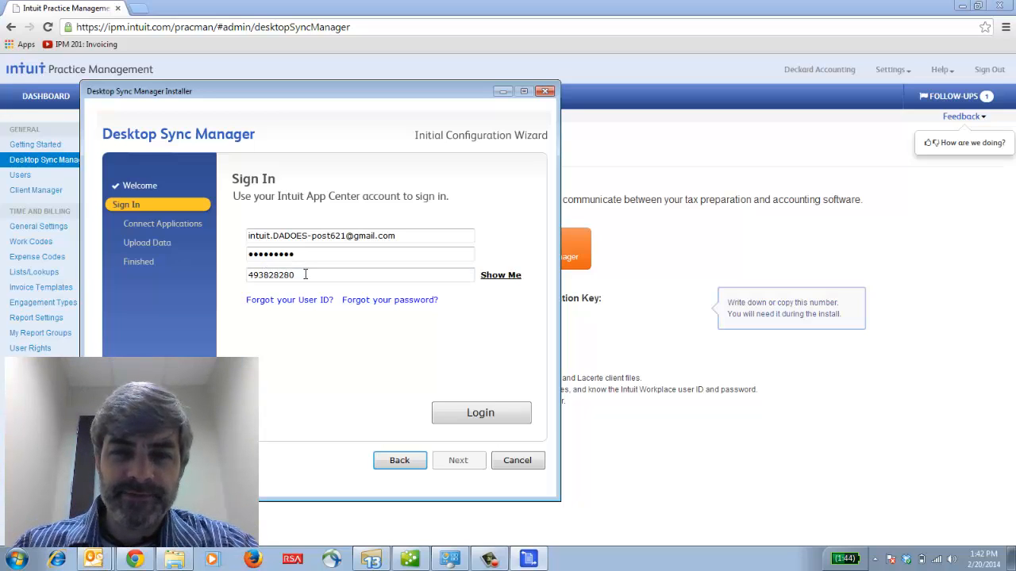
pyautogui.moveTo(339, 92); pyautogui.dragTo(243, 57)
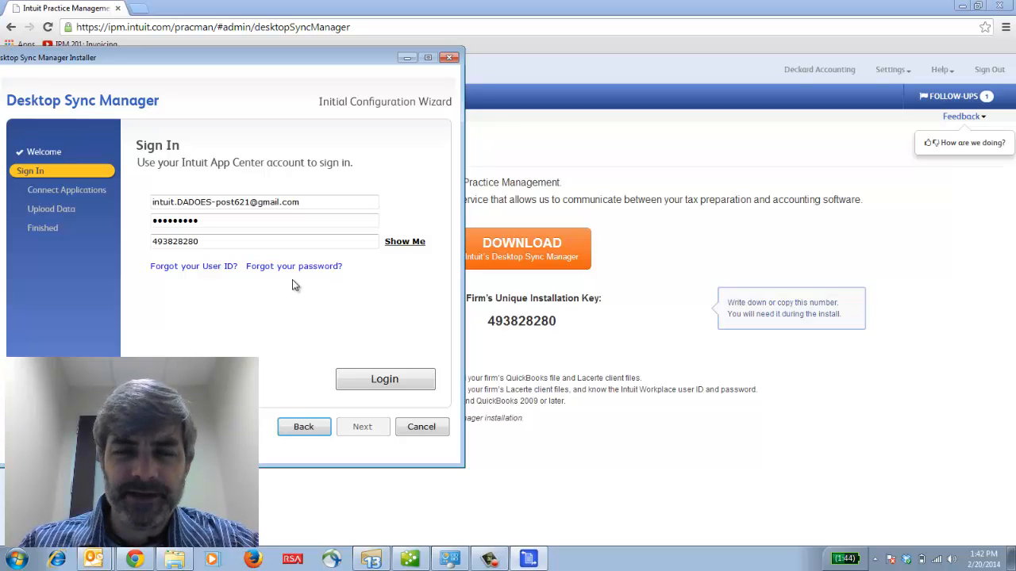
pyautogui.click(361, 378)
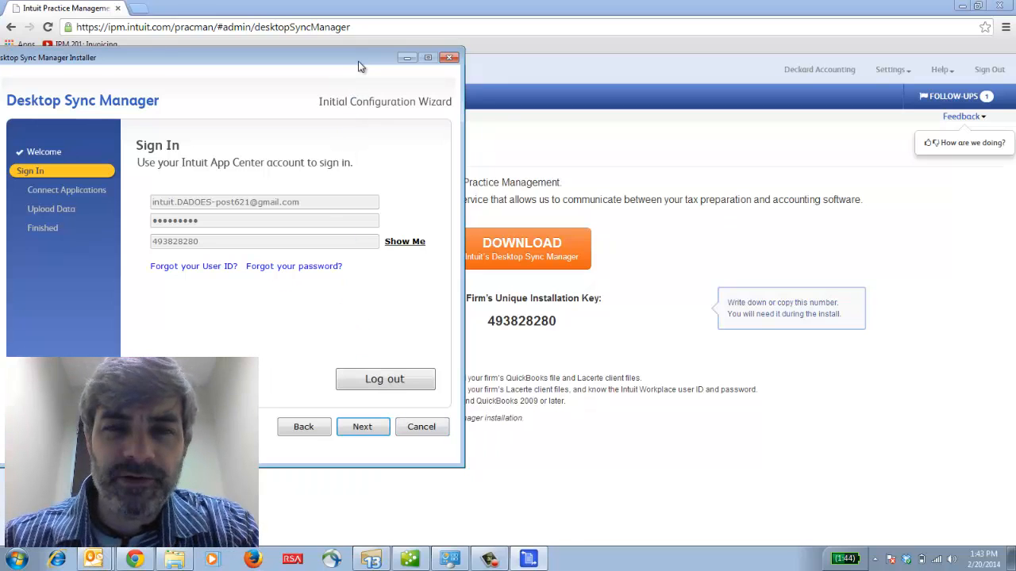
# Select both Lacerte and QuickBooks as applications to connect, and confirm the listed Lacerte data paths for connection to IPM
pyautogui.click(361, 429)
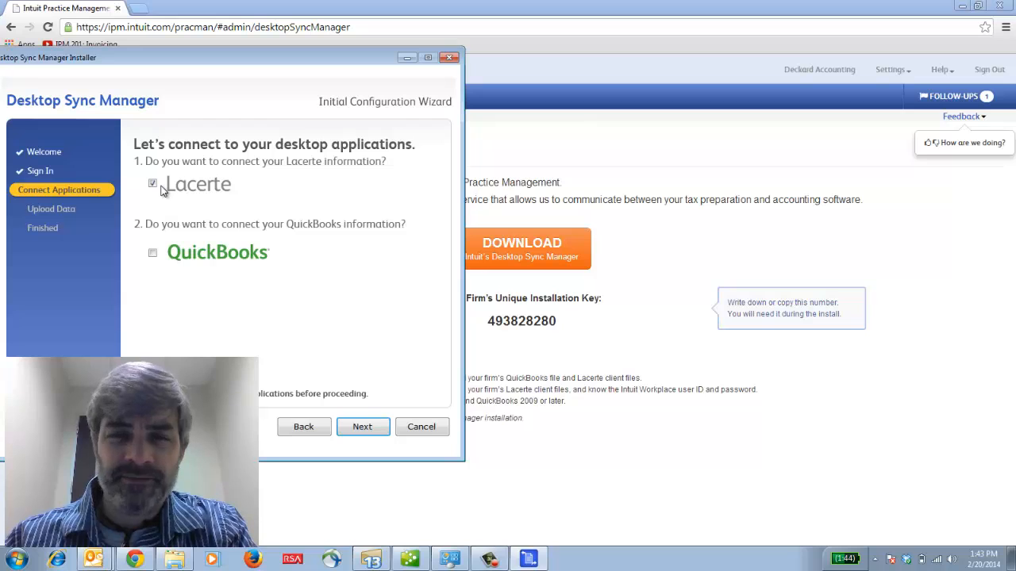
pyautogui.click(152, 253)
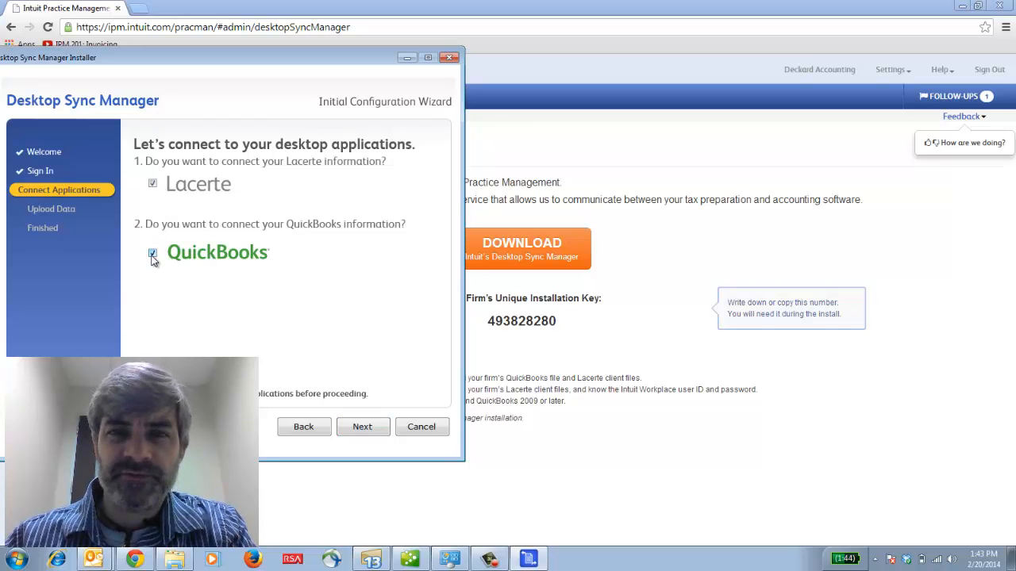
pyautogui.click(355, 430)
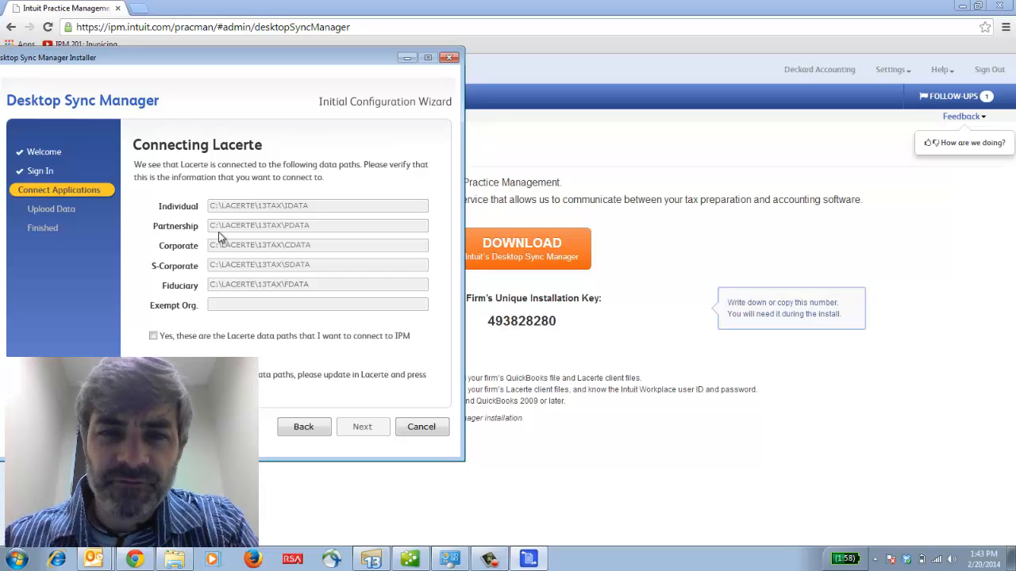
pyautogui.click(153, 338)
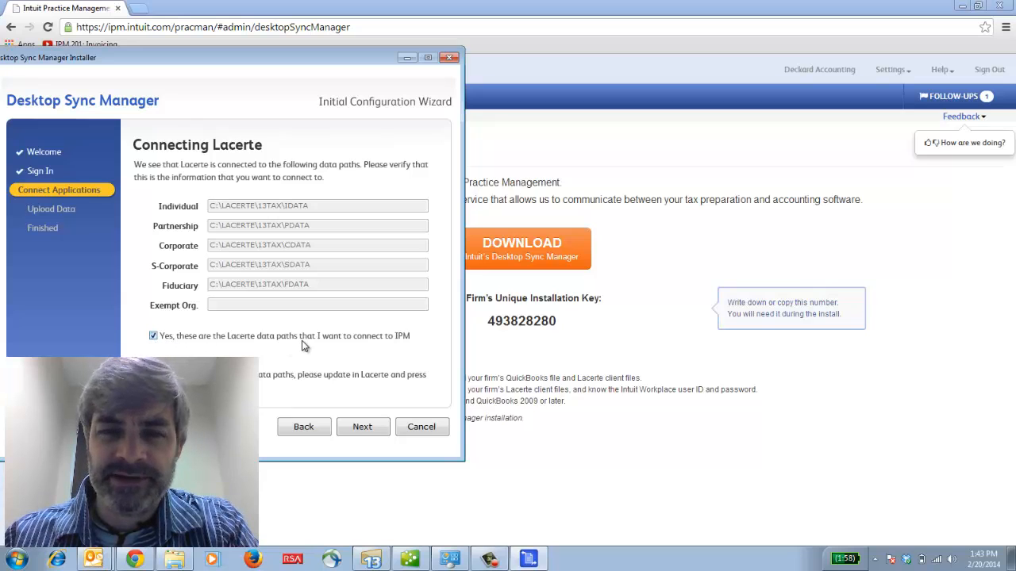
pyautogui.click(365, 427)
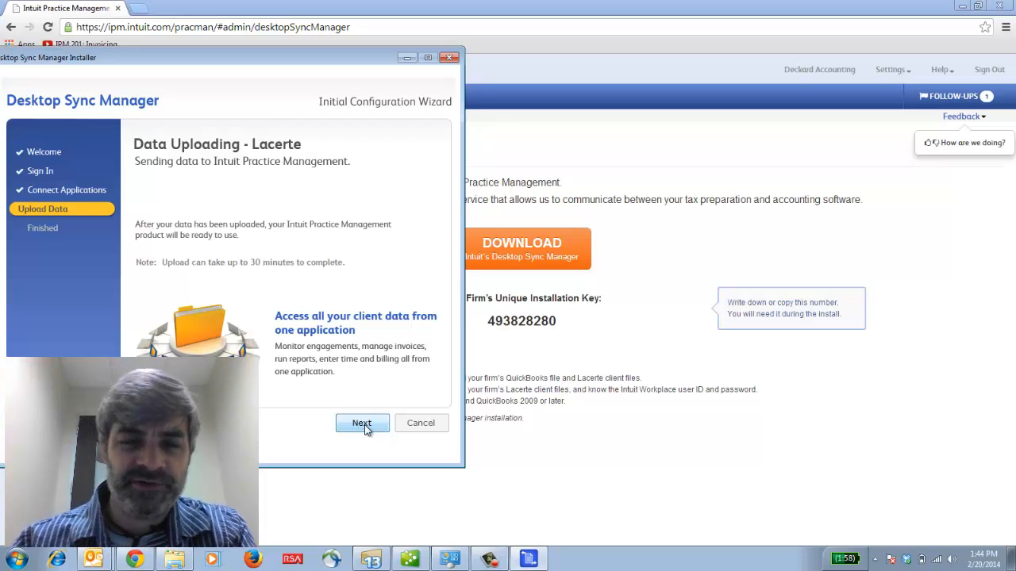
# After the Lacerte upload, connect the Deckard Accounting company file to IPM and close the finished configuration wizard
pyautogui.click(362, 424)
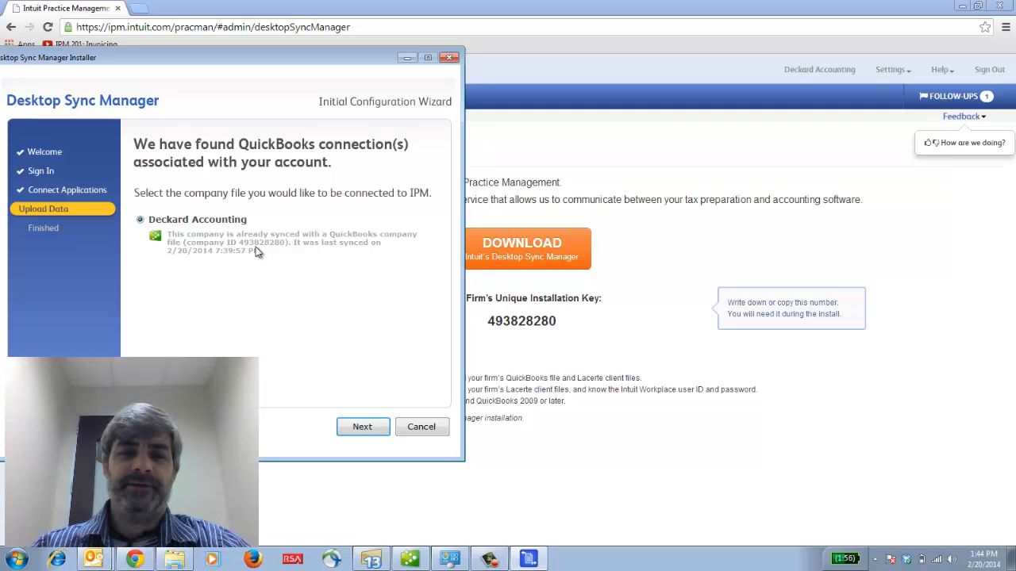
pyautogui.click(362, 427)
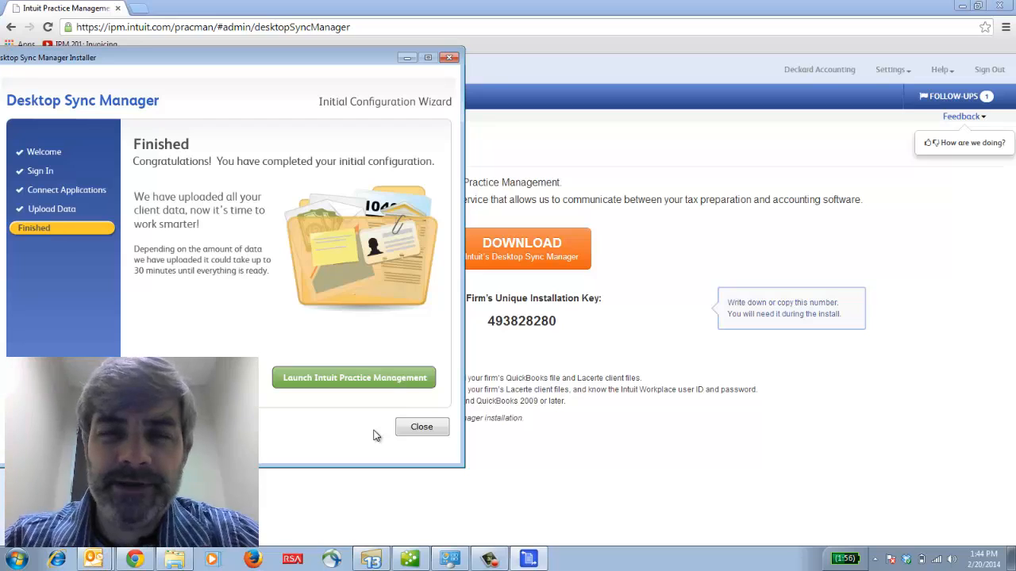
pyautogui.click(438, 428)
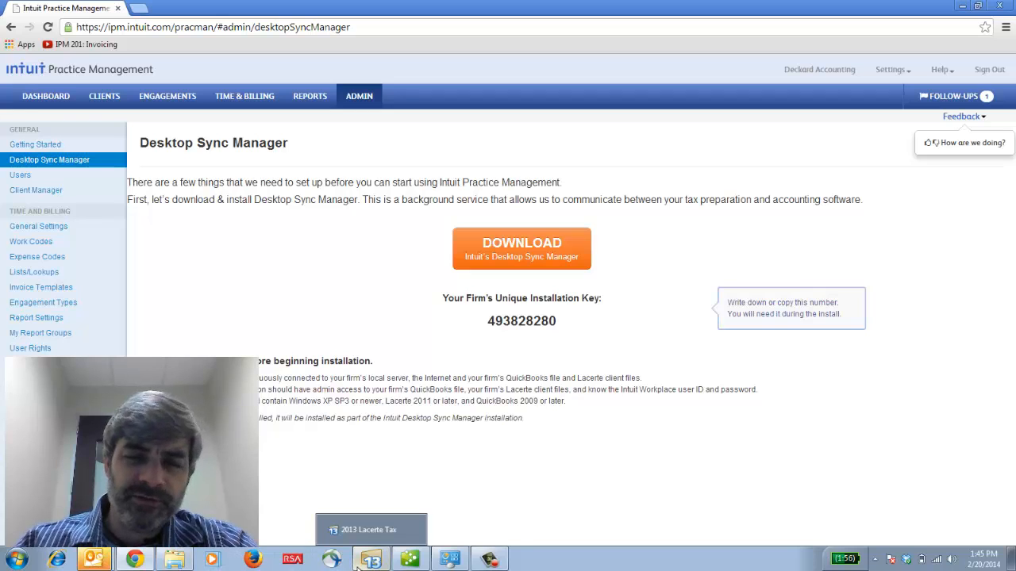
# Check the LacerteSync folder under C:\Lacerte\13tax\IDATA in the file browser, and close the folder window
pyautogui.click(16, 559)
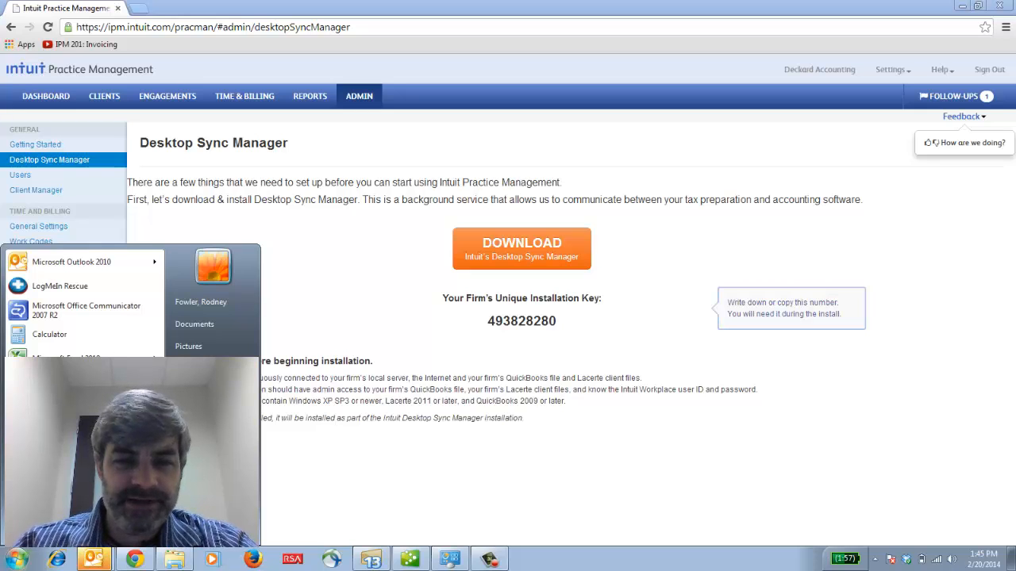
pyautogui.click(198, 412)
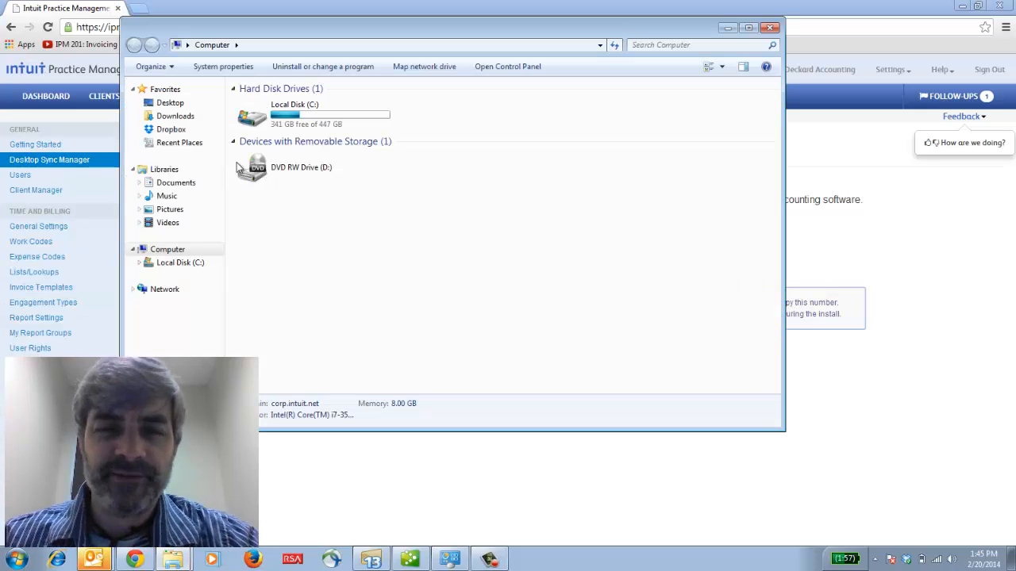
pyautogui.doubleClick(282, 118)
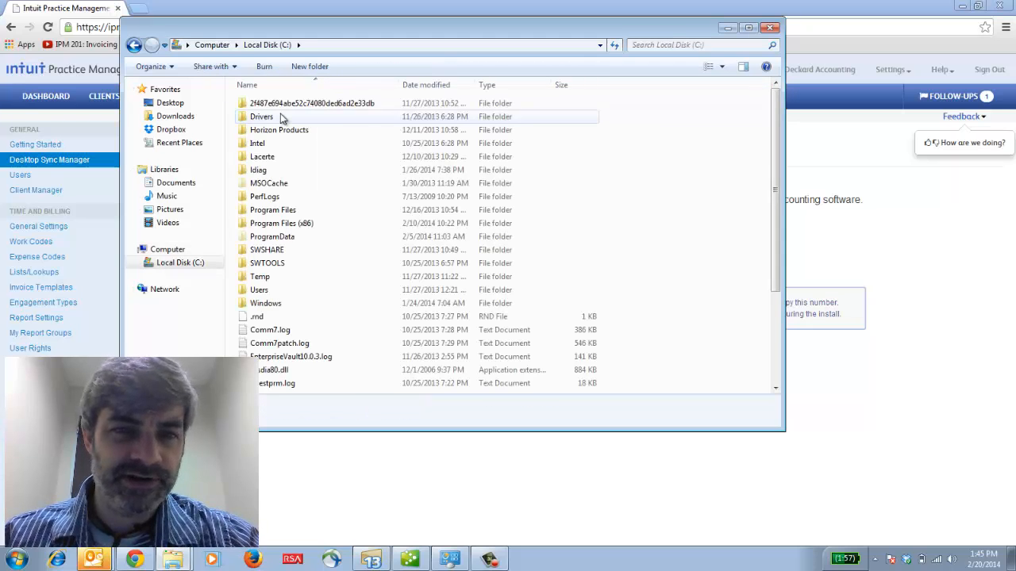
pyautogui.doubleClick(263, 157)
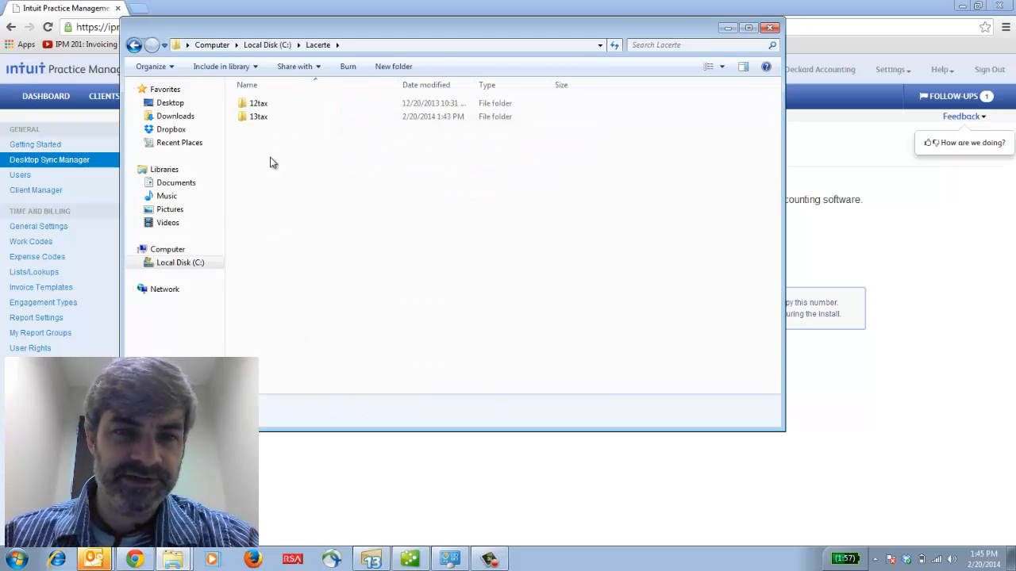
pyautogui.doubleClick(260, 117)
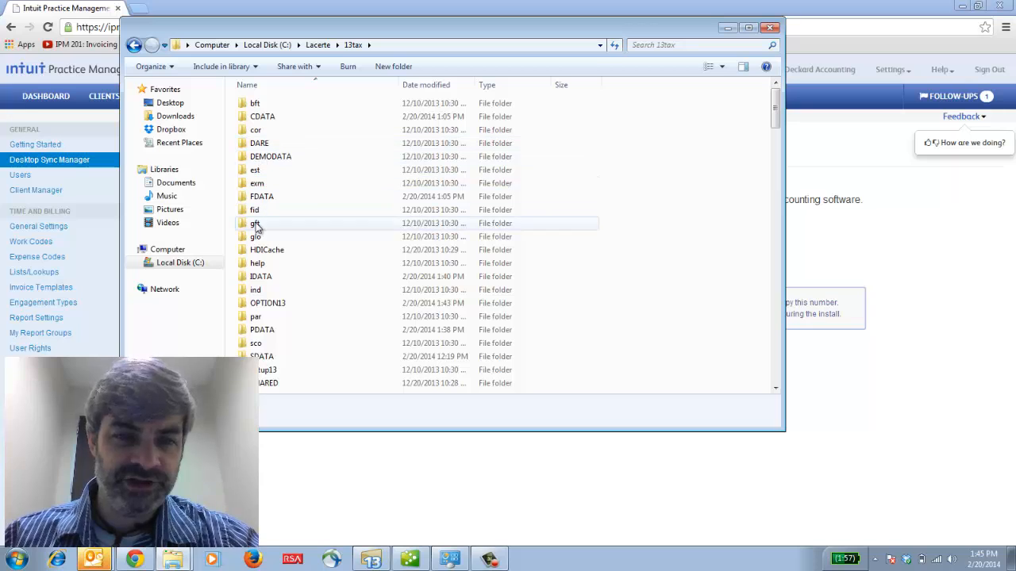
pyautogui.doubleClick(256, 276)
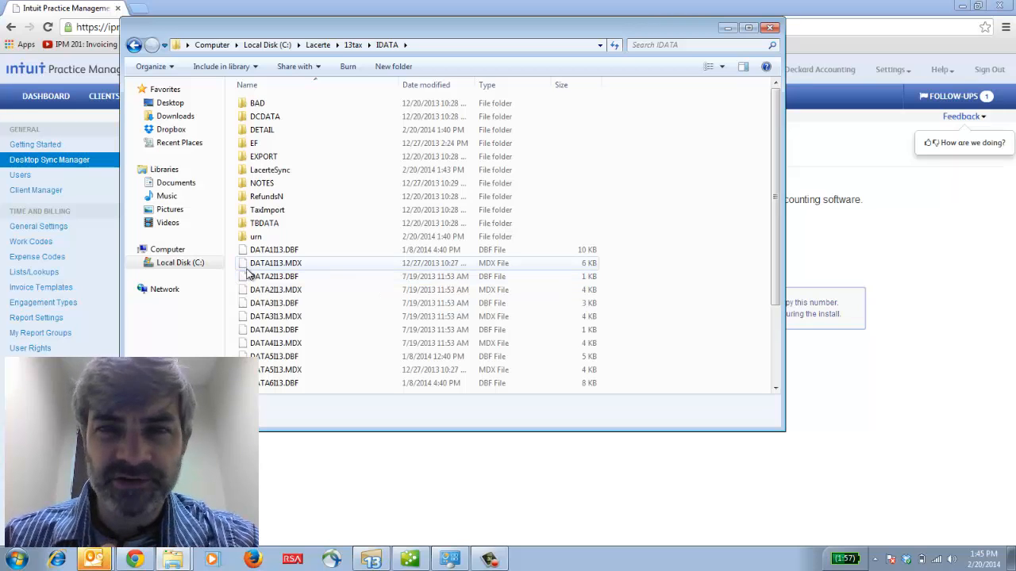
pyautogui.click(265, 173)
pyautogui.doubleClick(265, 173)
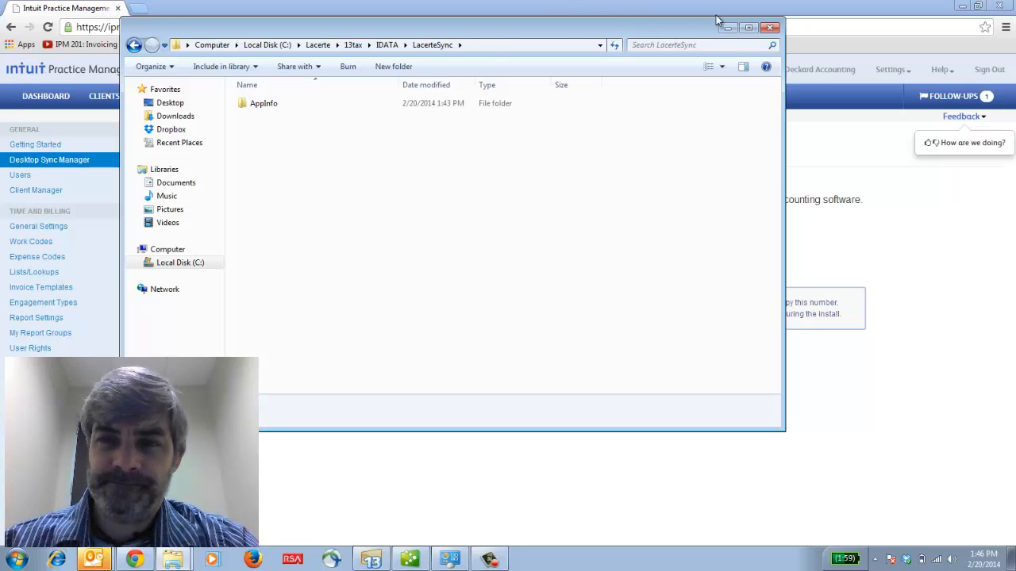
pyautogui.click(769, 27)
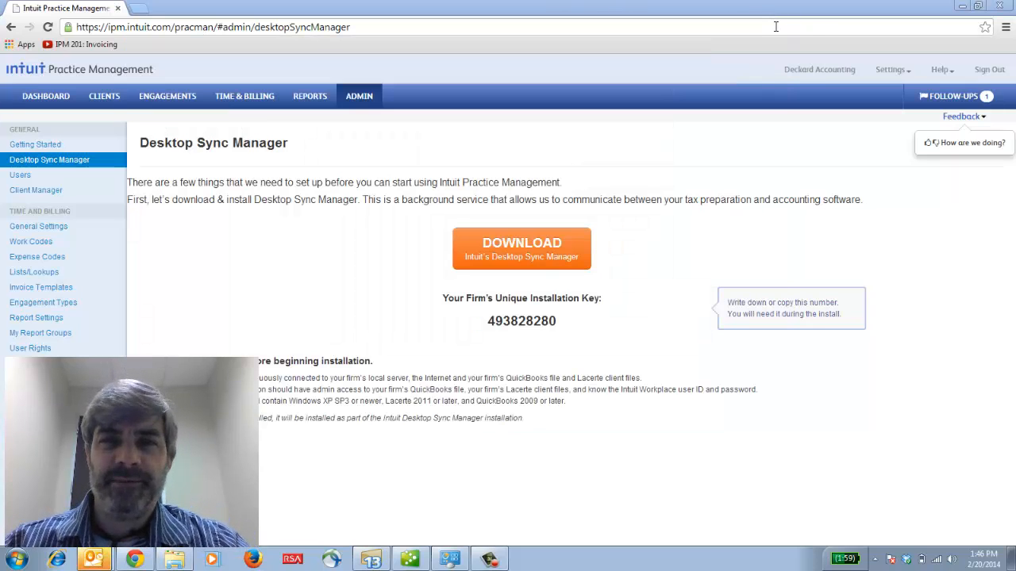